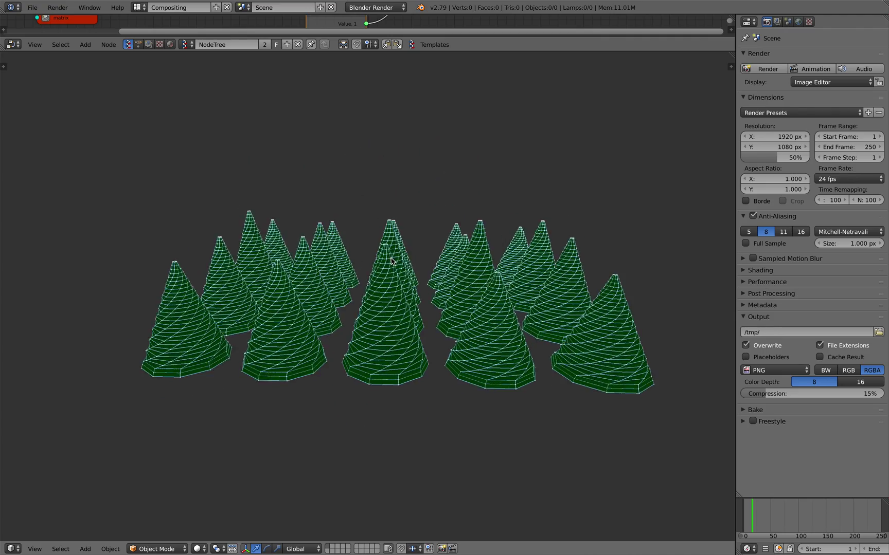
Step: Start a new file from the startup scene and delete all of its default objects
left_click(32, 7)
left_click(41, 25)
left_click(49, 27)
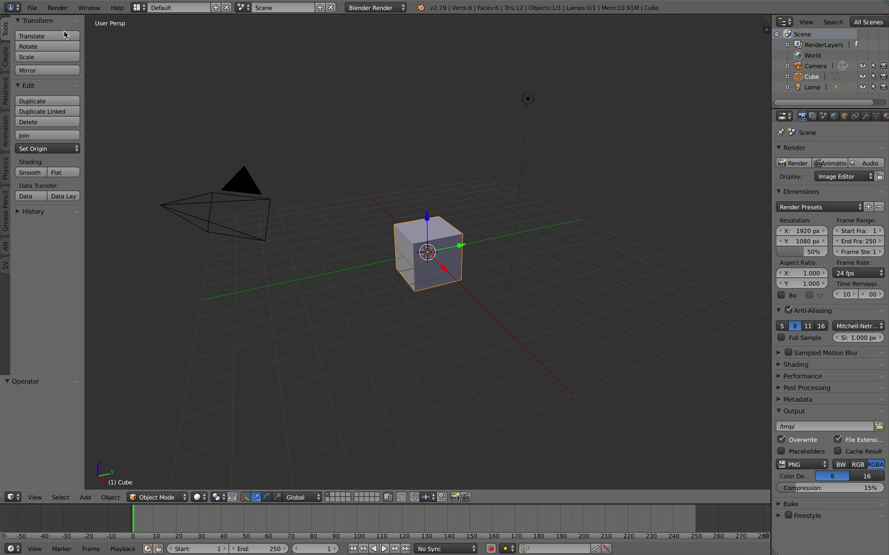
key("a")
key("a")
key("x")
left_click(288, 130)
Step: Switch to the Compositing layout, create a new Sverchok node tree, and merge the image editor area into the 3D view
left_click(138, 7)
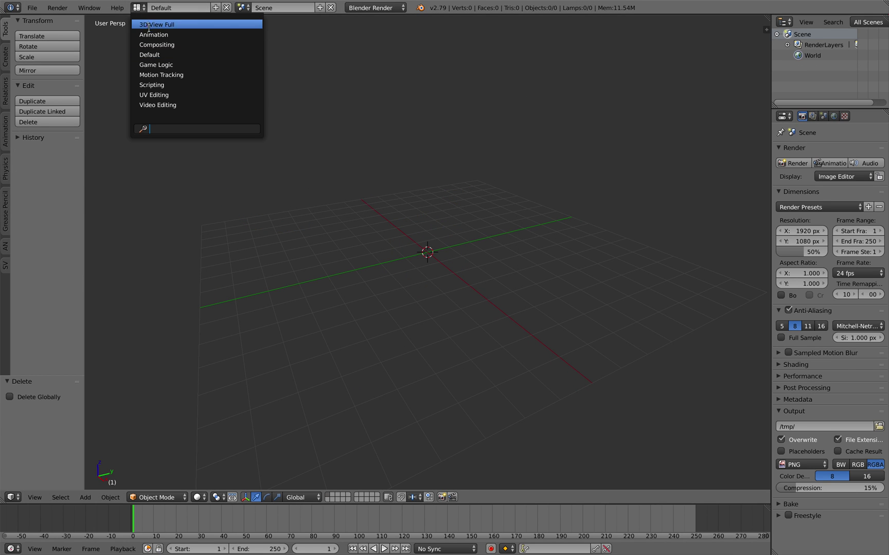
left_click(164, 43)
left_click(127, 326)
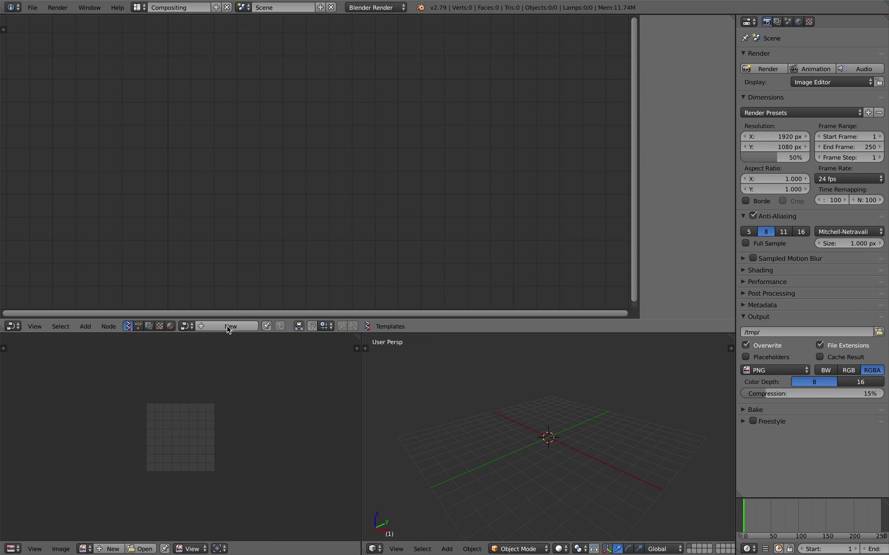
left_click(228, 327)
left_click_drag(357, 338, 315, 352)
Step: Add a Cylinder node to the Sverchok node tree
key("shift+a")
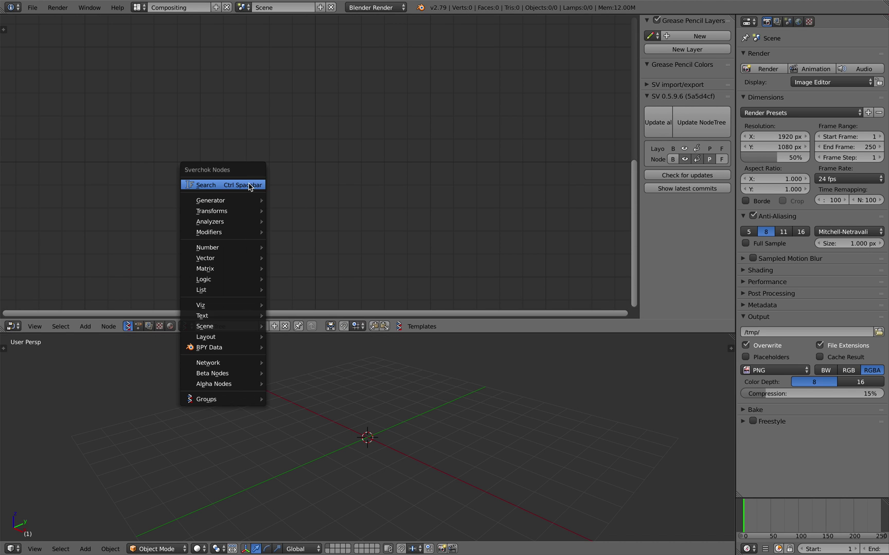
left_click(247, 185)
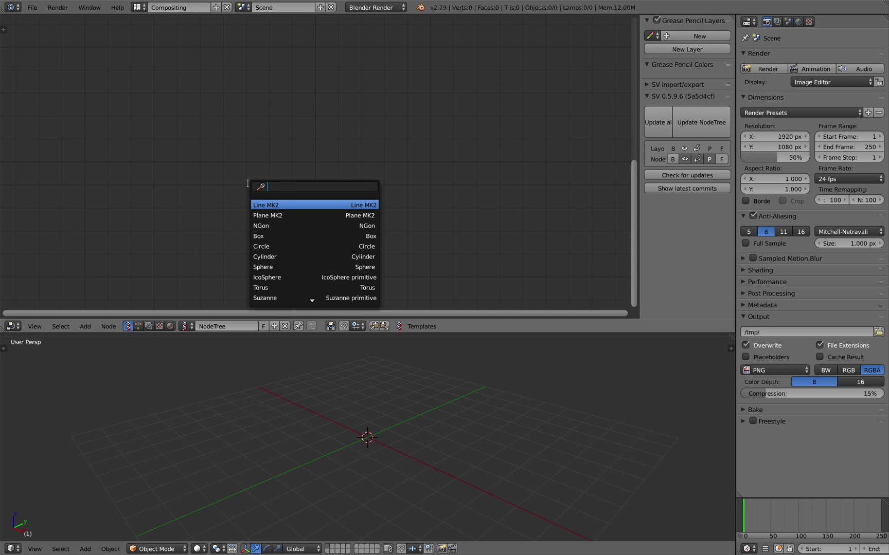
type("cy")
key("Return")
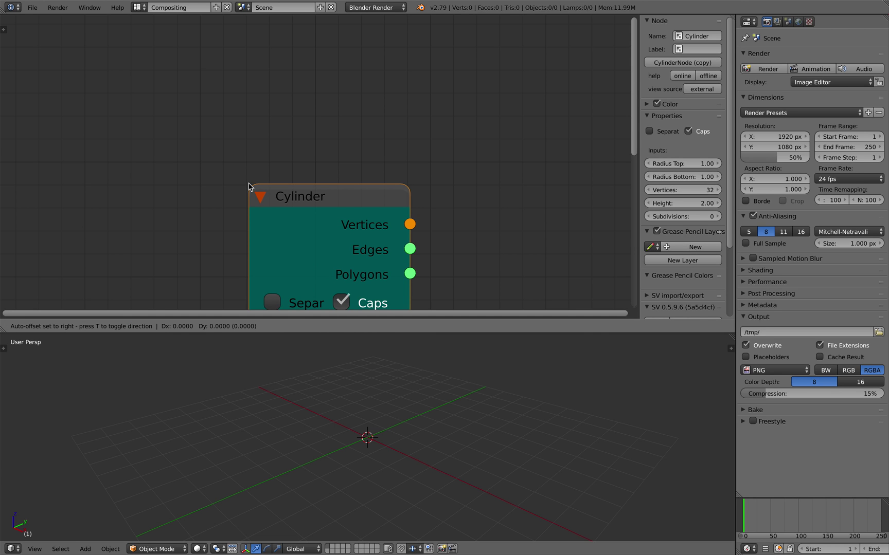
left_click(138, 97)
Step: Connect a Viewer Draw node to the Cylinder node so its mesh is drawn in the 3D view
scroll(190, 120, "down", 4)
middle_click_drag(243, 138, 212, 112)
right_click(213, 108)
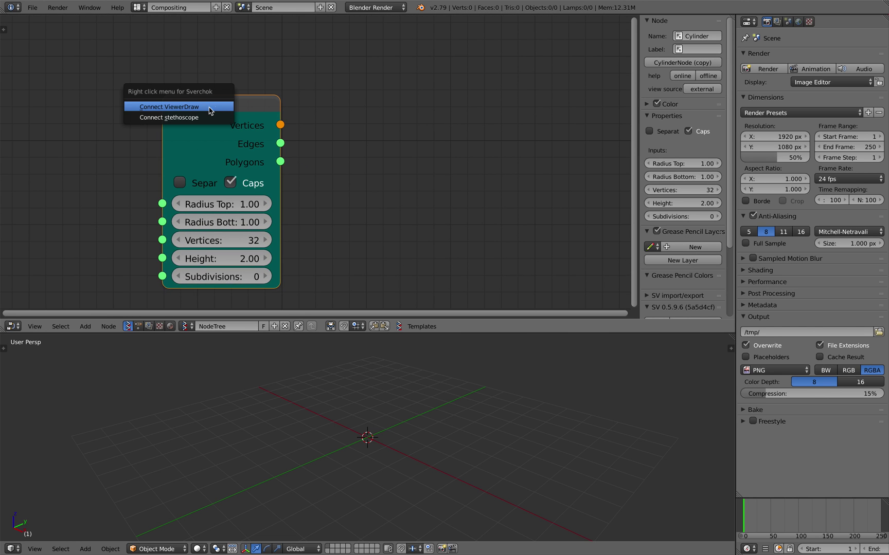
left_click(217, 107)
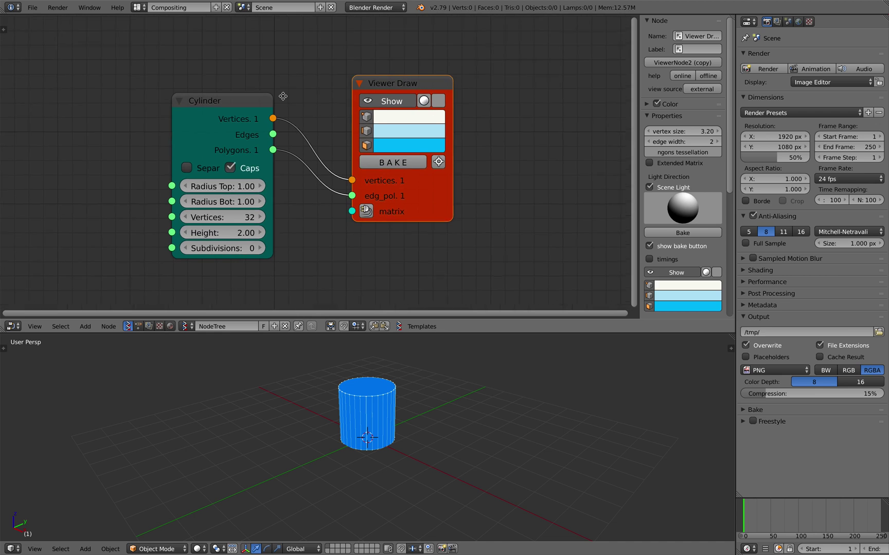
Step: Set the Cylinder's top radius to 0.11 and bottom radius to 0.92, and hide the node editor's properties sidebar
middle_click_drag(383, 394, 372, 415)
mouse_move(227, 197)
left_mouse_down()
mouse_move(206, 197)
mouse_move(234, 197)
mouse_move(226, 182)
mouse_move(182, 182)
mouse_move(241, 196)
mouse_move(226, 196)
left_mouse_up()
middle_click_drag(418, 424, 432, 426)
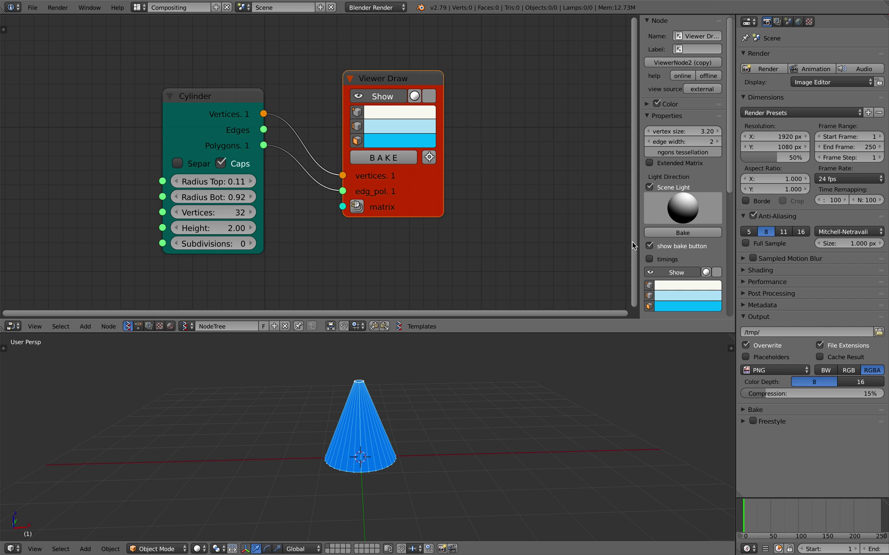
left_click_drag(638, 240, 684, 294)
middle_click_drag(355, 437, 382, 438)
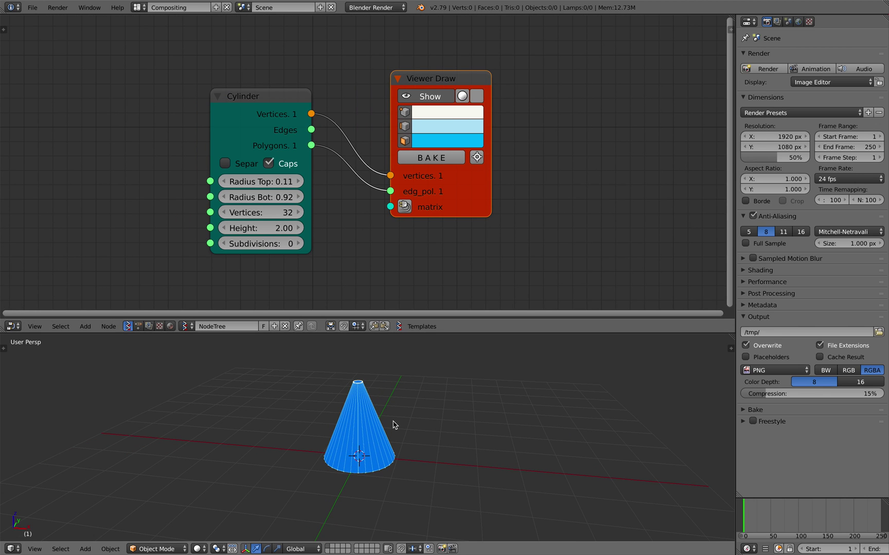
scroll(323, 248, "right", 2, "ctrl")
Step: Save the file in the Desktop folder, picking sv_forest_xmas_tree_001.blend for the file name
key("ctrl+s")
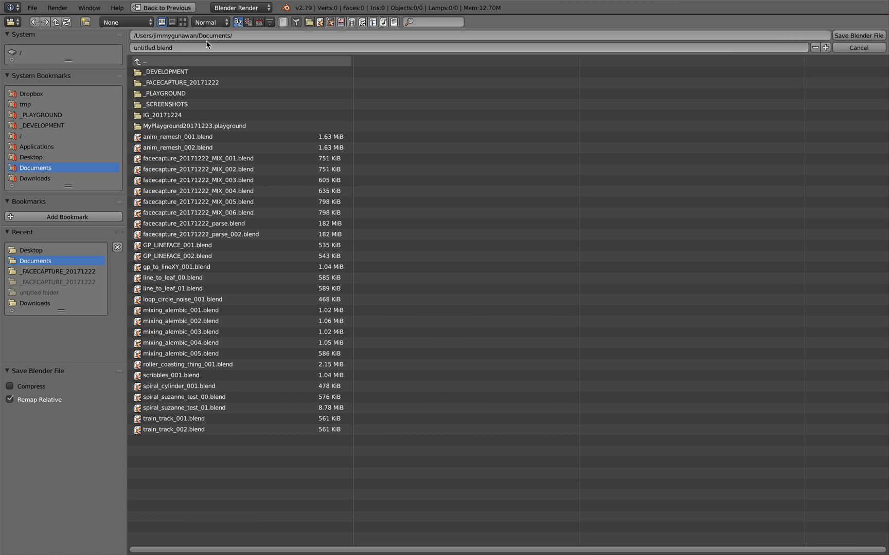
left_click(30, 157)
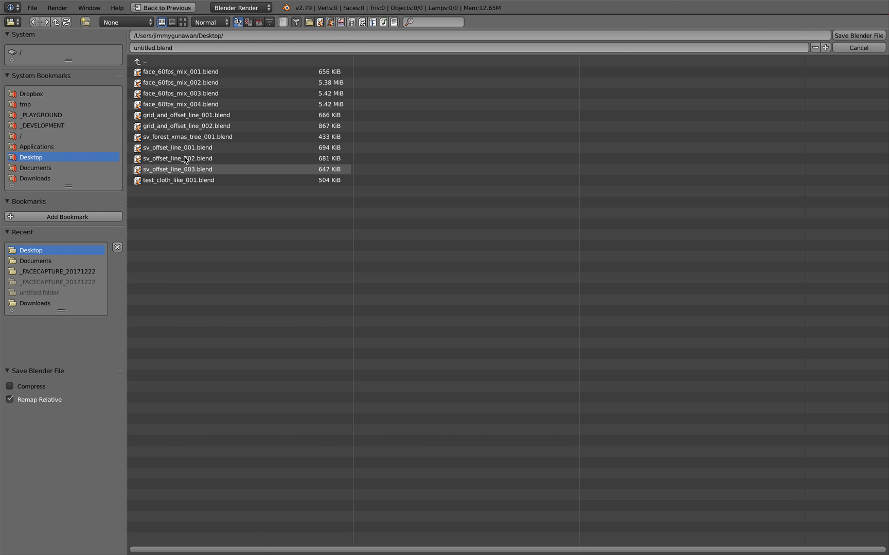
left_click(206, 138)
left_click(858, 35)
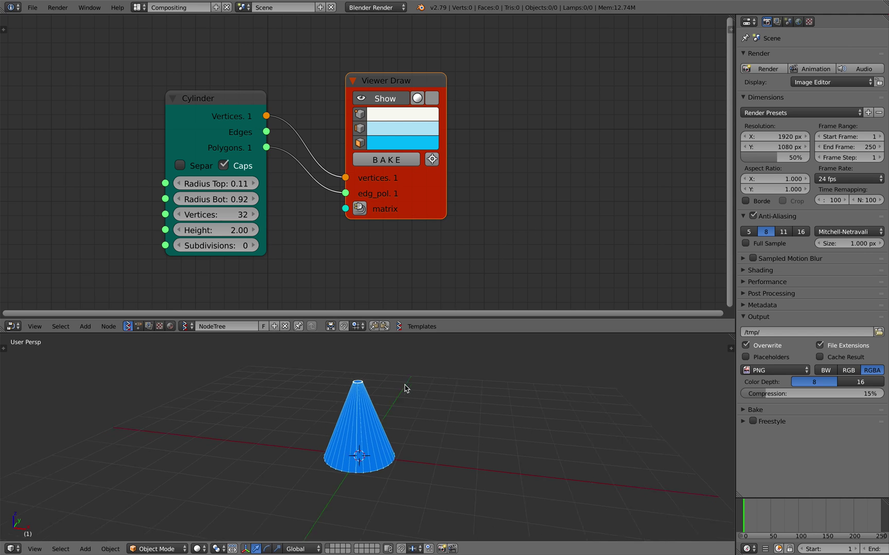
Step: Move the Viewer Draw node farther from the Cylinder node to open up space between them
left_click_drag(430, 187, 493, 169)
scroll(235, 229, "up", 1)
middle_click_drag(344, 368, 334, 368)
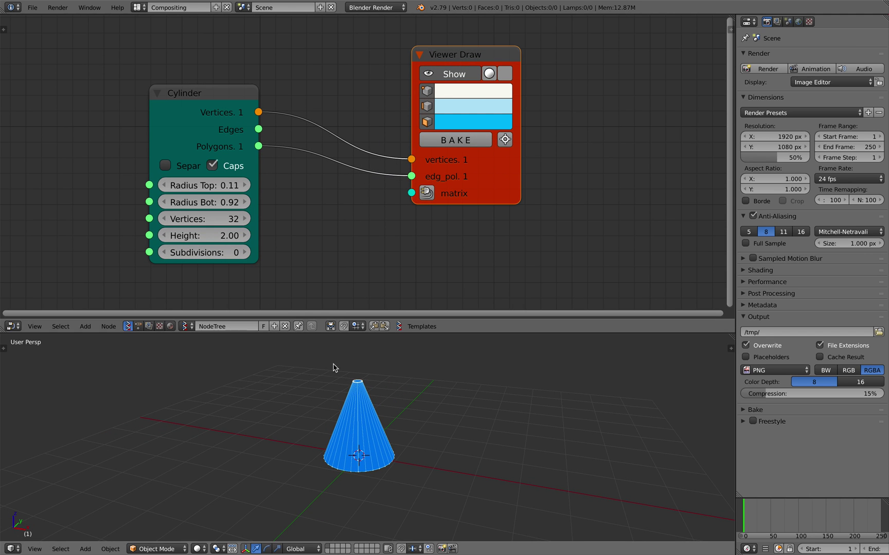
middle_click_drag(356, 399, 297, 433)
scroll(352, 411, "up", 2)
middle_click_drag(412, 205, 403, 222)
left_click_drag(422, 186, 477, 166)
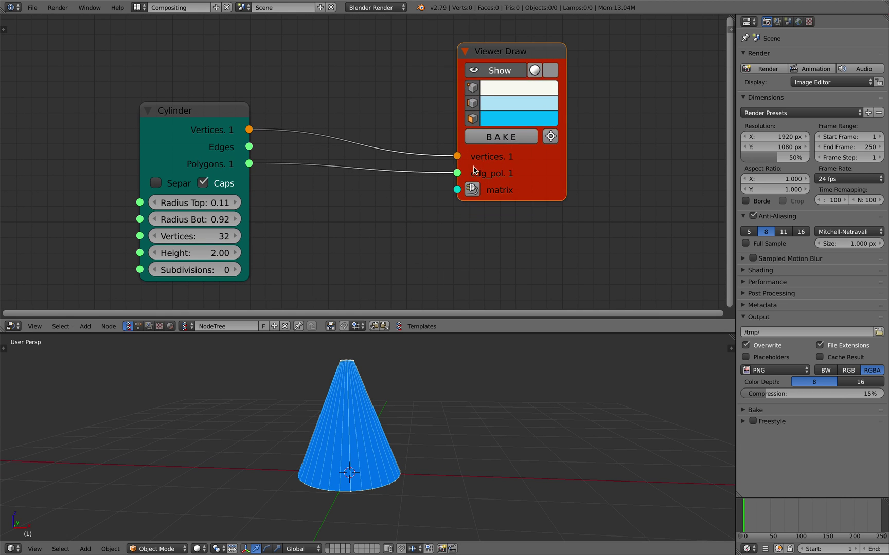
Step: Add a Simple deformation node in Twist mode above the links between the Cylinder and Viewer Draw nodes
scroll(313, 165, "down", 2)
key("shift+a")
left_click(531, 106)
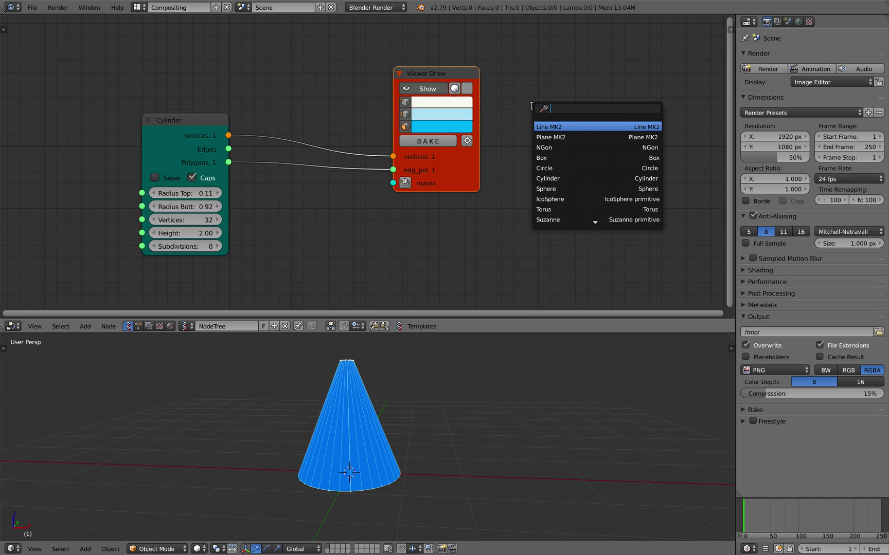
type("simp")
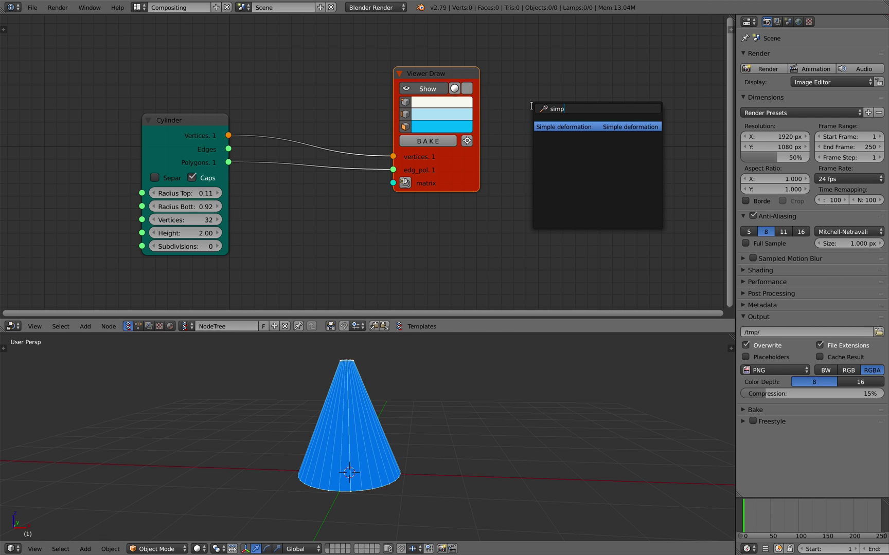
key("Return")
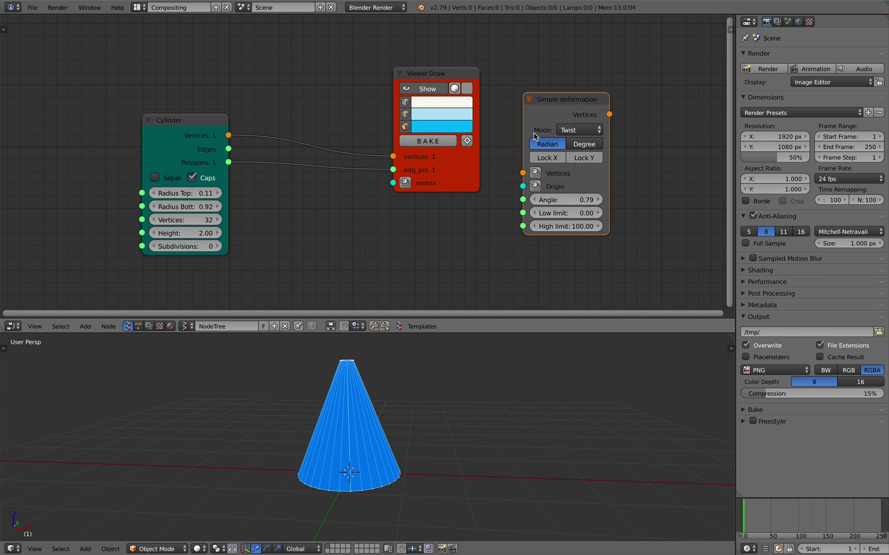
left_click(331, 312)
Step: Spread the Cylinder and Viewer Draw nodes apart, with the Simple deformation node placed between and above them
left_click_drag(419, 73, 502, 143)
middle_click_drag(335, 419, 330, 448)
middle_click_drag(309, 214, 303, 249)
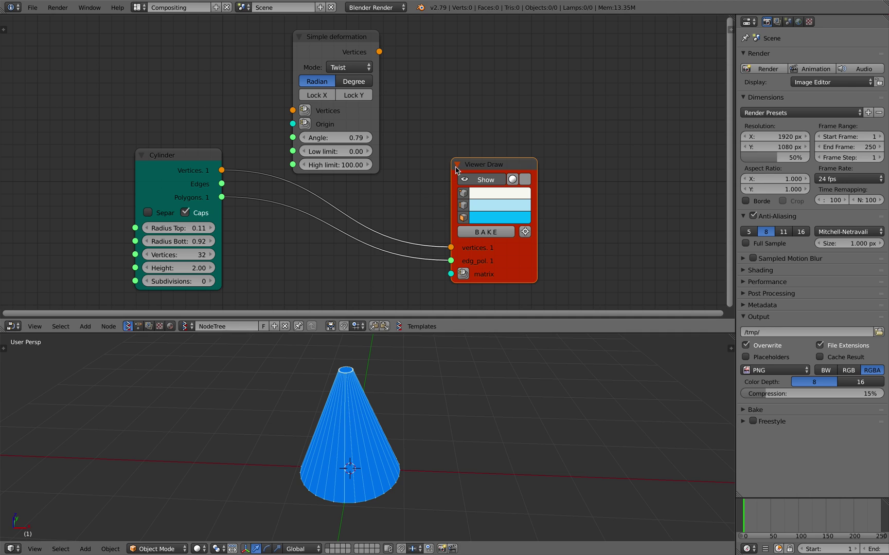
left_click_drag(492, 163, 524, 156)
left_click_drag(194, 162, 184, 162)
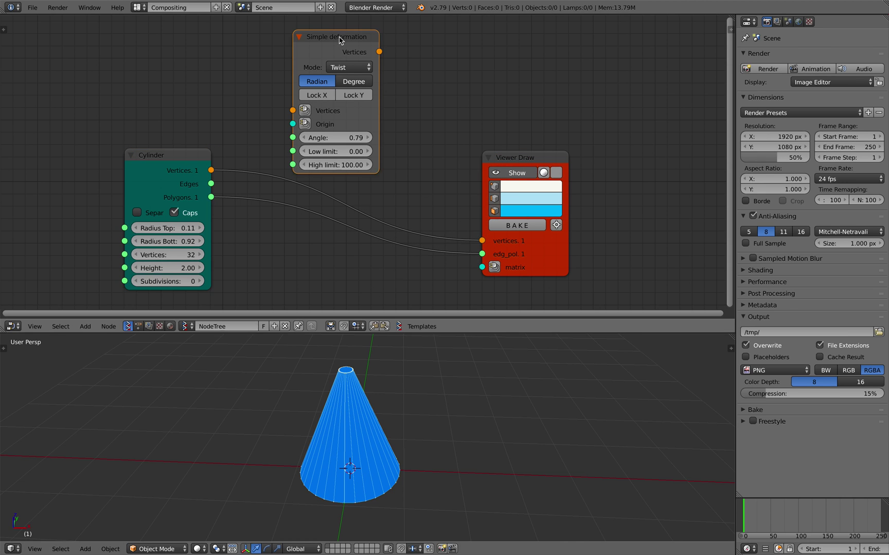
left_click_drag(338, 39, 345, 39)
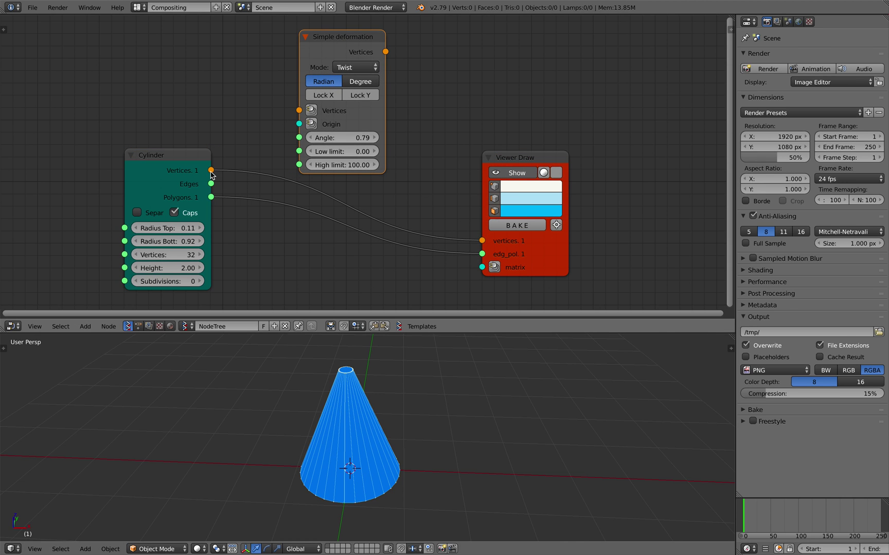
Step: Route the Cylinder's vertices through the Simple deformation node into Viewer Draw's vertices input, and lower the deformation node between them
left_click_drag(211, 171, 299, 110)
left_click_drag(386, 52, 398, 72)
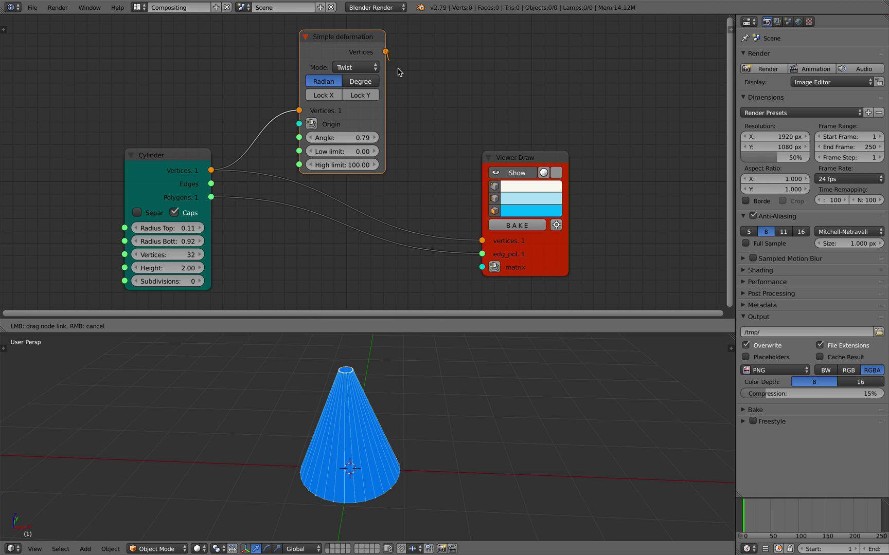
left_click_drag(485, 241, 483, 241)
left_click_drag(350, 55, 361, 82)
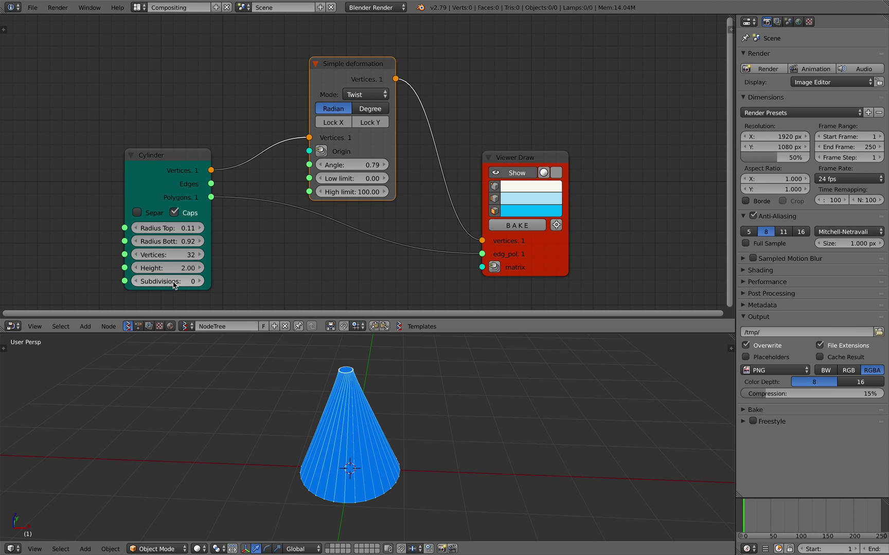
Step: Set the Cylinder's subdivisions to 30 and the Simple deformation angle to 7.57
left_click_drag(168, 281, 202, 281)
middle_click_drag(313, 426, 287, 337)
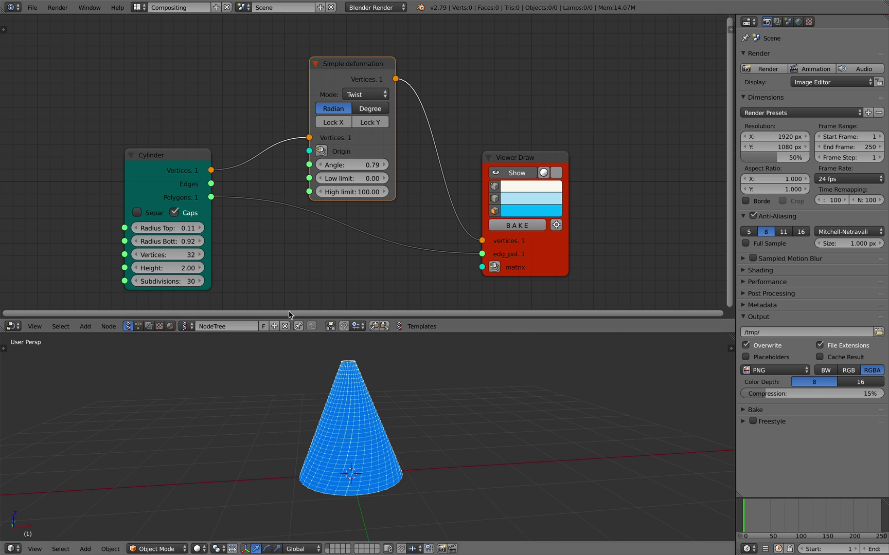
left_click_drag(351, 167, 373, 167)
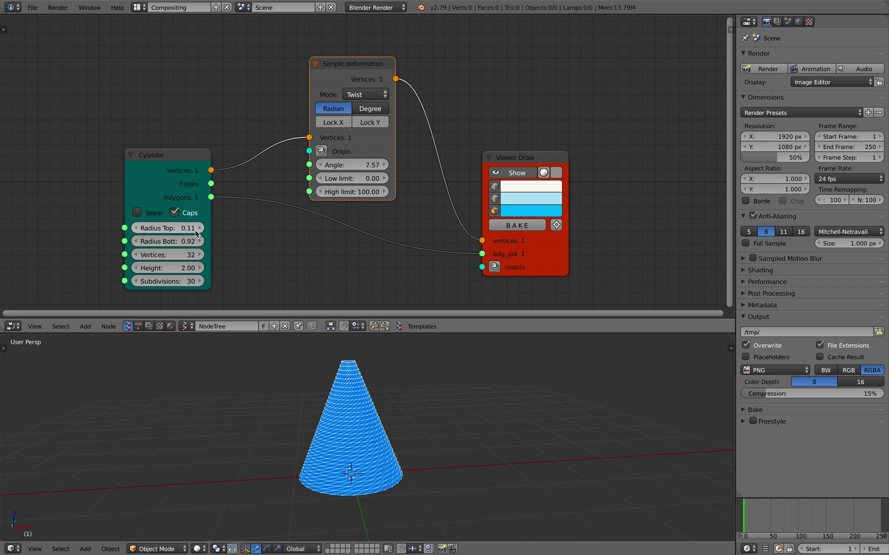
Step: Set the Cylinder's height to 1.94 and its subdivisions to 6
mouse_move(170, 268)
left_mouse_down()
mouse_move(178, 268)
mouse_move(168, 268)
mouse_move(173, 275)
left_mouse_up()
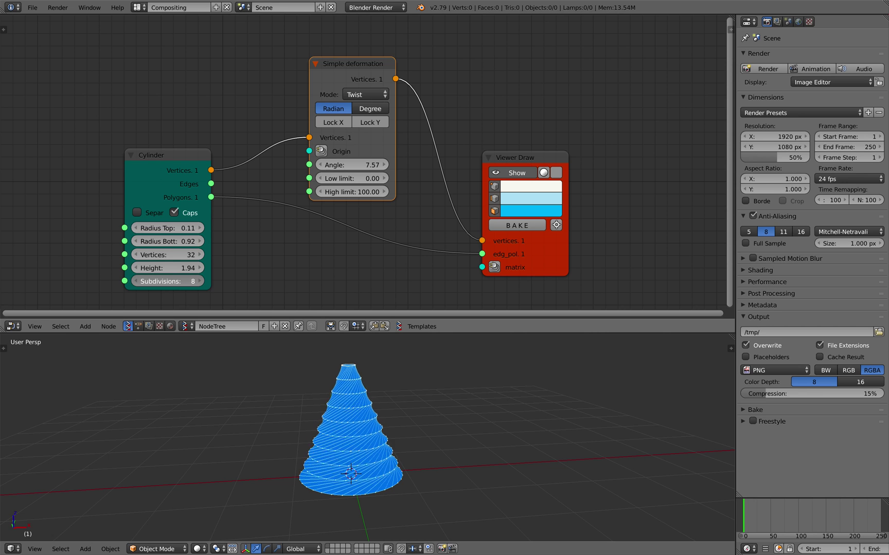
middle_click_drag(252, 398, 259, 394)
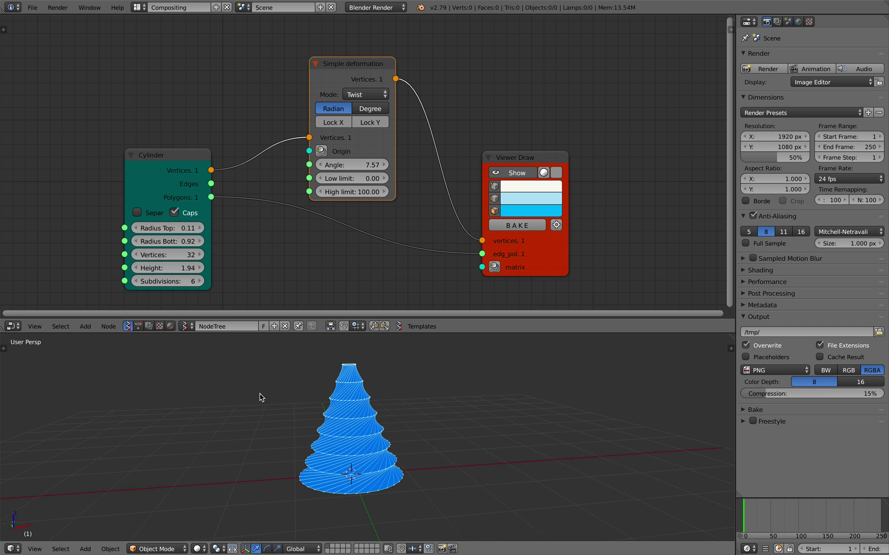
middle_click_drag(339, 384, 355, 376)
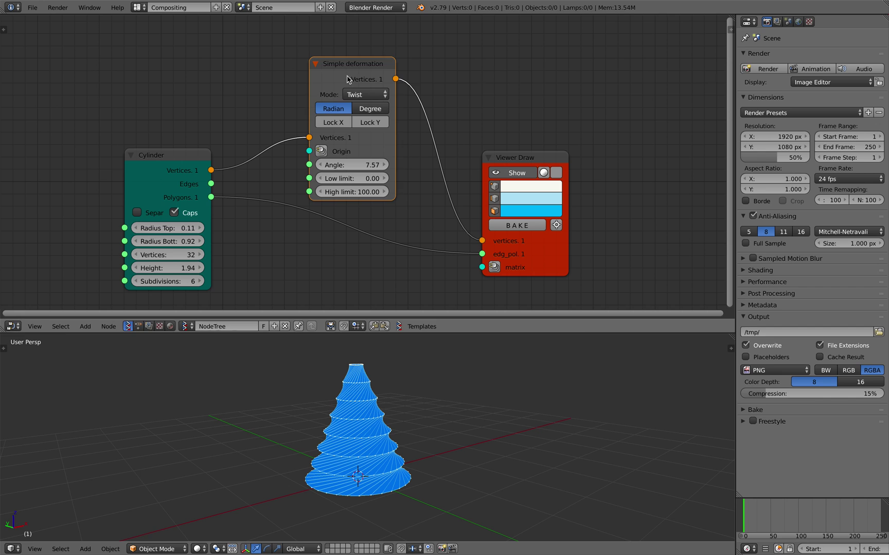
Step: Shift the Simple deformation and Viewer Draw nodes slightly to tidy the node layout
left_click_drag(345, 78, 359, 73)
left_click_drag(515, 162, 511, 154)
scroll(421, 171, "up", 2)
middle_click_drag(421, 171, 415, 172)
middle_click_drag(426, 370, 412, 361)
Step: Set the Simple deformation's low limit to 11.76 and high limit to 82.96
left_click_drag(377, 173, 390, 172)
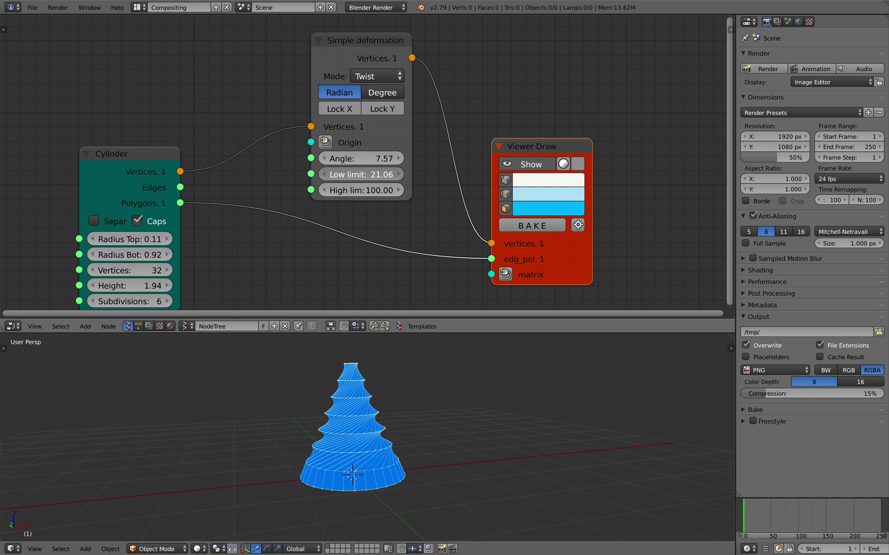
left_click_drag(361, 174, 350, 174)
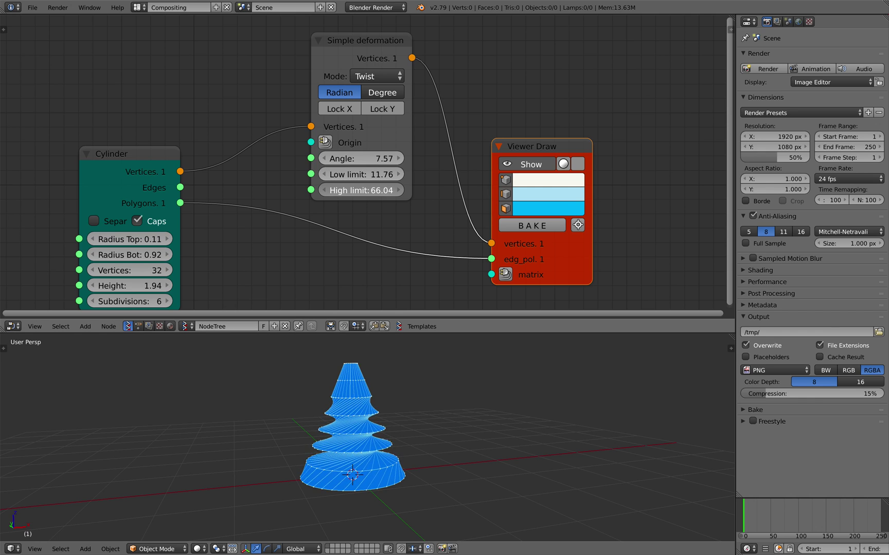
left_click_drag(362, 190, 360, 190)
middle_click_drag(344, 449, 329, 446)
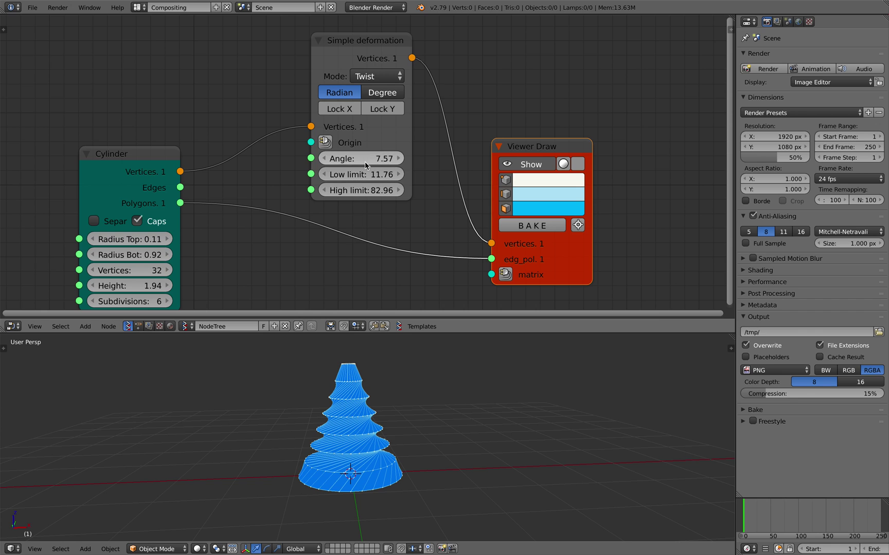
Step: Set the Simple deformation angle to 10.27 and high limit to 85.60, and the Cylinder's subdivisions to 16
left_click_drag(361, 159, 372, 158)
middle_click_drag(250, 194, 244, 171)
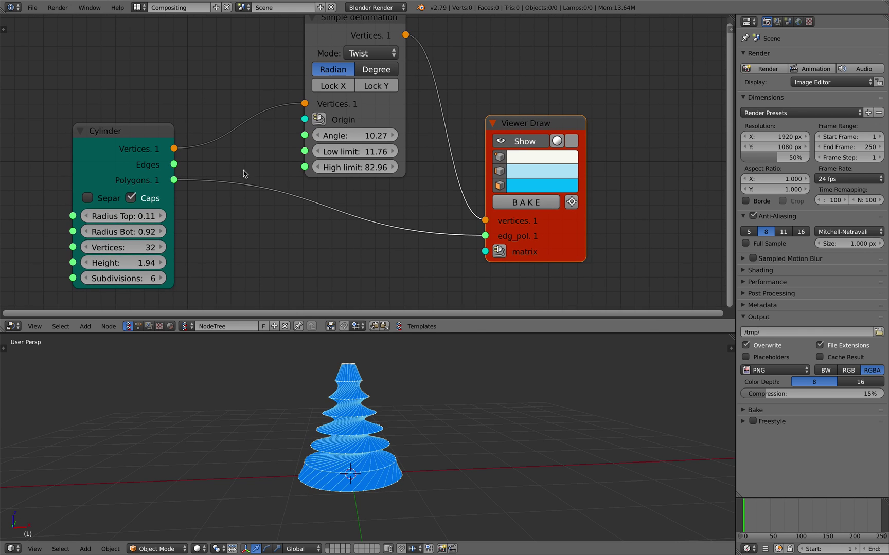
left_click_drag(146, 278, 149, 278)
mouse_move(359, 169)
left_mouse_down()
mouse_move(341, 168)
mouse_move(370, 168)
left_mouse_up()
middle_click_drag(345, 432, 436, 432)
left_click_drag(360, 167, 342, 167)
Step: Change the polygon colour of the Viewer Draw node to green
left_click(563, 186)
left_click_drag(545, 216, 548, 242)
left_click_drag(633, 217, 632, 221)
middle_click_drag(341, 397, 365, 409)
Step: Enlarge the 3D view area at the node editor's expense and set the Cylinder's top radius to 0.04
left_click_drag(407, 334, 406, 256)
scroll(400, 308, "up", 3)
middle_click_drag(218, 188, 221, 174)
scroll(221, 174, "up", 1)
left_click_drag(136, 166, 125, 166)
middle_click_drag(437, 356, 415, 366)
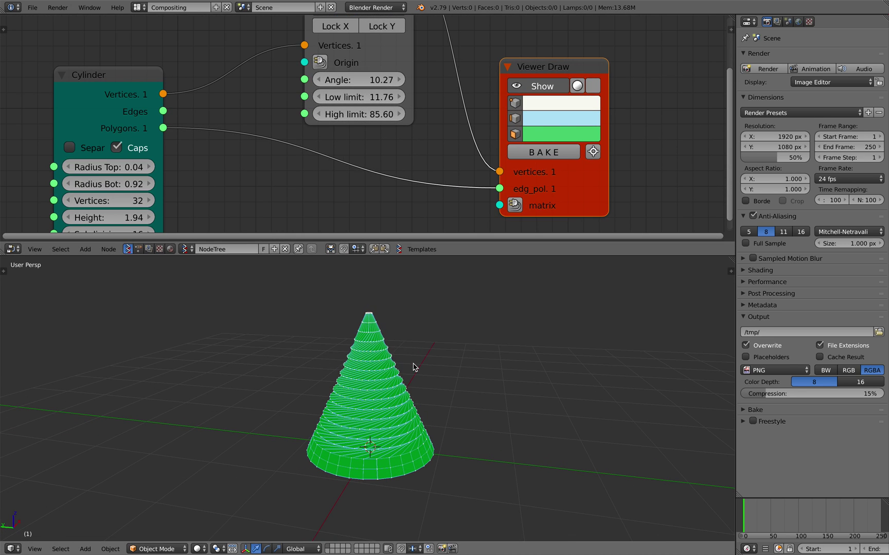
Step: Move the Viewer Draw node well away from the Simple deformation node to leave room for more nodes
scroll(446, 154, "down", 5)
middle_click_drag(447, 153, 248, 159)
mouse_move(288, 93)
left_mouse_down()
mouse_move(305, 84)
mouse_move(531, 108)
left_mouse_up()
scroll(314, 96, "down", 4)
middle_click_drag(429, 110, 431, 142)
Step: Save the file over its existing version
key("ctrl+s")
left_click(431, 141)
mouse_move(417, 424)
middle_mouse_down()
mouse_move(435, 396)
mouse_move(357, 397)
mouse_move(369, 387)
middle_mouse_up()
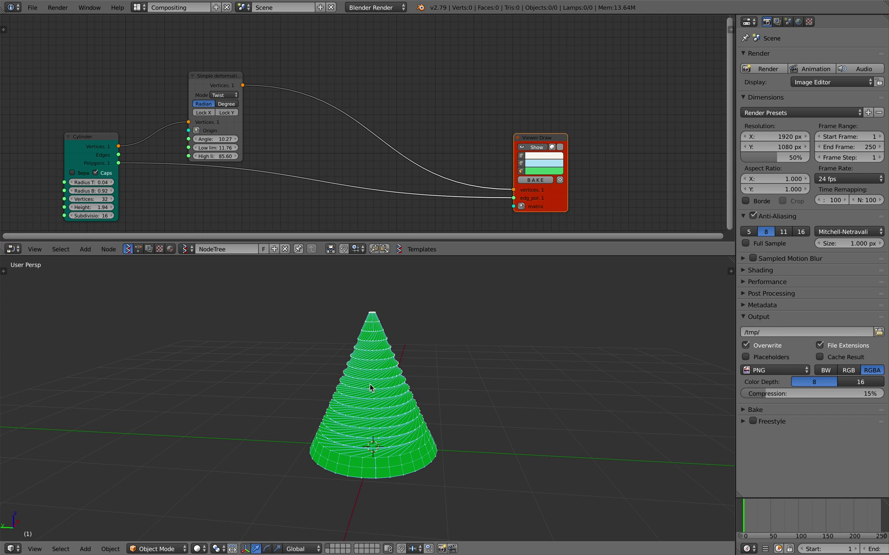
Step: Move the Viewer Draw node further along and add a Plane MK2 node above the existing links
middle_click_drag(483, 175, 480, 168)
left_click_drag(544, 187, 579, 186)
middle_click_drag(487, 162, 488, 189)
key("alt+space")
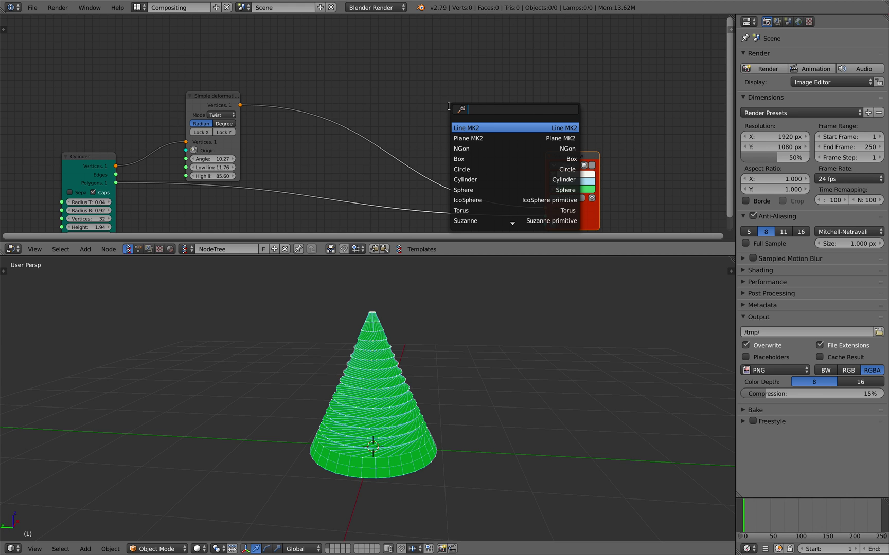
type("gri")
key("BackSpace")
key("BackSpace")
key("BackSpace")
type("plan")
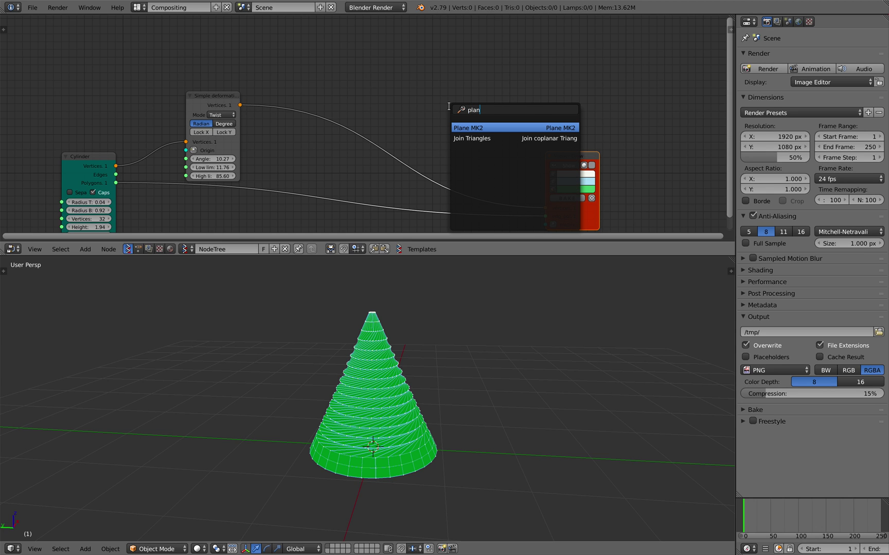
key("Return")
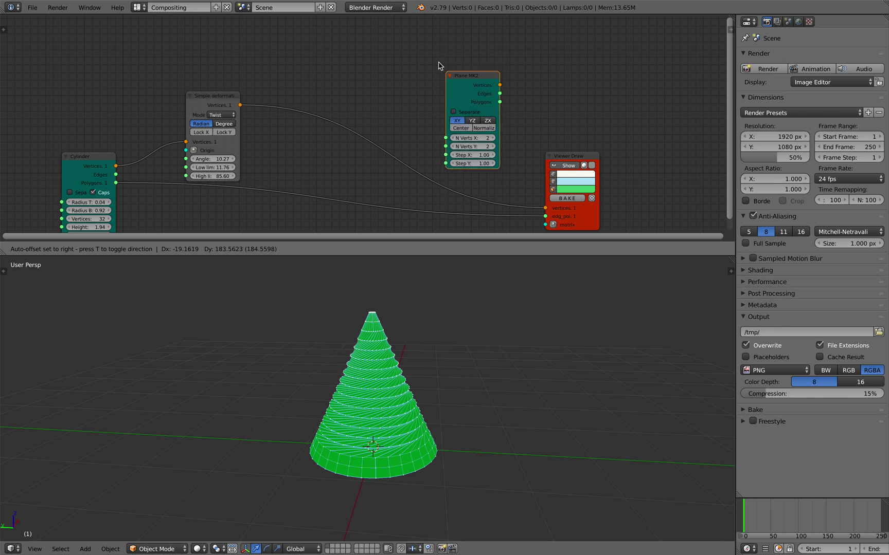
left_click(415, 38)
Step: Shift the Viewer Draw node aside and add an Adaptive Polygons node between it and the Plane MK2 node
left_click_drag(566, 158, 603, 158)
key("shift+a")
left_click(559, 93)
type("polygon ad")
key("BackSpace")
key("BackSpace")
type("ad")
key("BackSpace")
key("BackSpace")
key("ctrl+BackSpace")
type("adap")
key("Down")
key("Return")
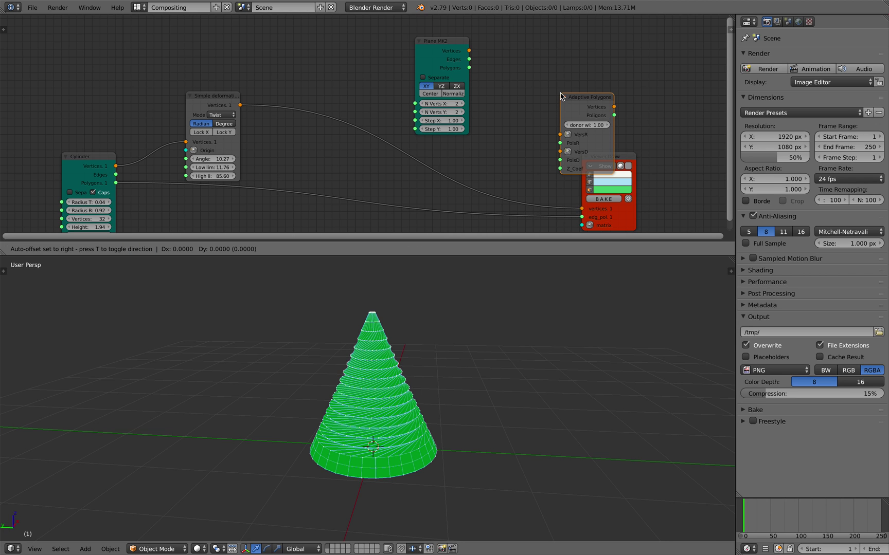
left_click(562, 67)
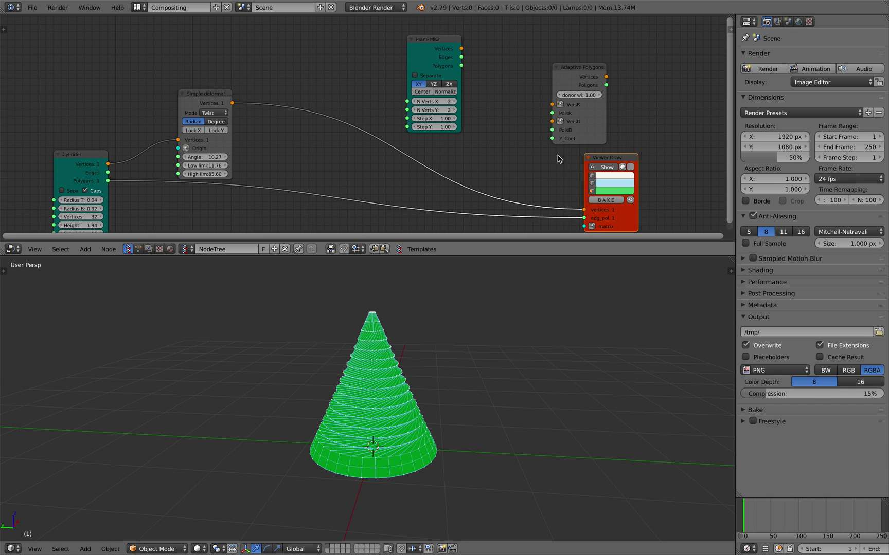
Step: Wire the deformed vertices and Cylinder polygons to Adaptive Polygons' VersD and PolsD, and the Plane's vertices and polygons to VersR and PolsR
left_click_drag(584, 210, 511, 186)
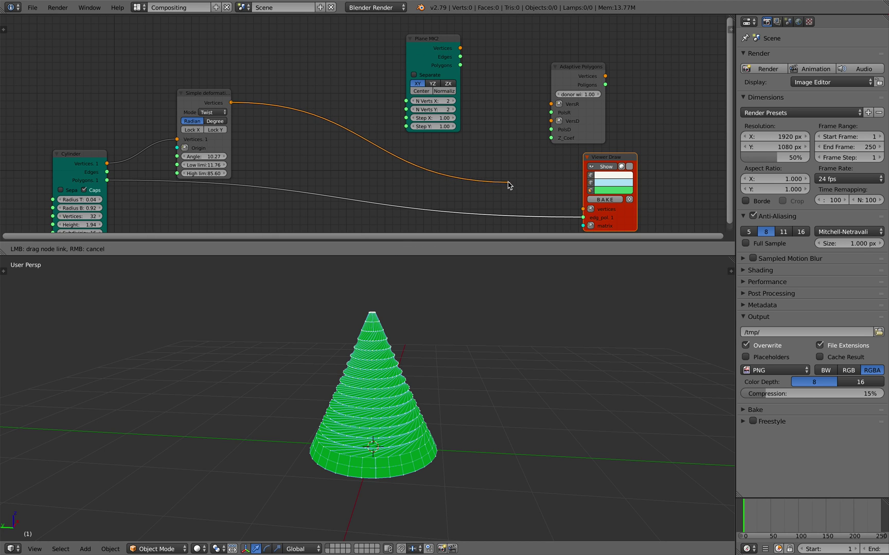
left_click_drag(520, 150, 551, 122)
left_click_drag(577, 217, 550, 130)
middle_click_drag(475, 130, 456, 161)
left_click_drag(415, 85, 532, 135)
left_click_drag(448, 72, 532, 144)
Step: Connect the Adaptive Polygons node's vertices and polygons outputs to the Viewer Draw node
mouse_move(588, 192)
left_mouse_down()
mouse_move(630, 92)
mouse_move(590, 113)
mouse_move(608, 140)
left_mouse_up()
left_click_drag(586, 116, 607, 148)
scroll(442, 335, "up", 3)
middle_click_drag(441, 338, 411, 343)
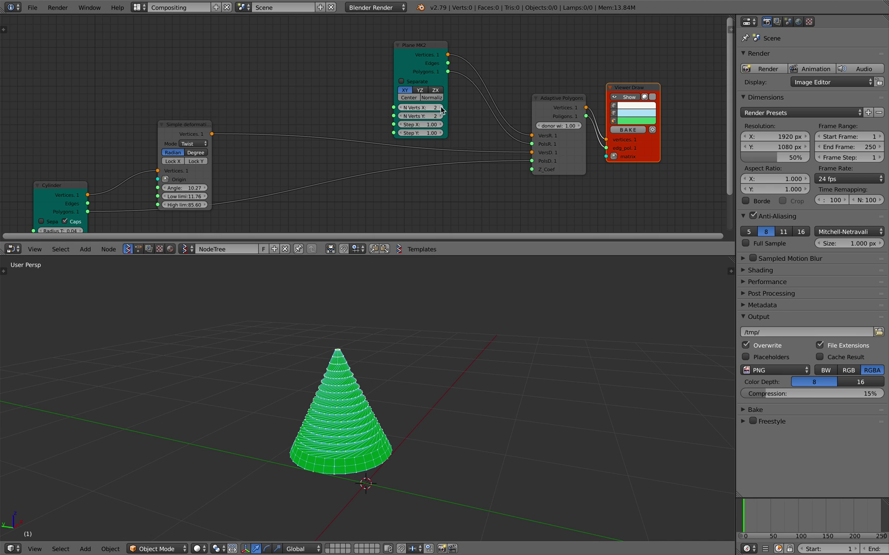
Step: Set the Plane MK2 node to 5 vertices in both X and Y, with both steps at 0.88
left_click(441, 107)
left_click(441, 106)
left_click(441, 107)
left_click(440, 115)
left_click(441, 116)
left_click(441, 115)
middle_click_drag(440, 307, 463, 324)
mouse_move(420, 132)
left_mouse_down()
mouse_move(468, 132)
mouse_move(414, 132)
left_mouse_up()
middle_click_drag(348, 394, 379, 374)
scroll(379, 374, "down", 2)
Step: Move the Viewer Draw node further away from the Adaptive Polygons node
middle_click_drag(467, 180, 368, 150)
scroll(369, 149, "up", 4)
middle_click_drag(454, 167, 454, 173)
left_click_drag(601, 129, 633, 134)
left_click(509, 145)
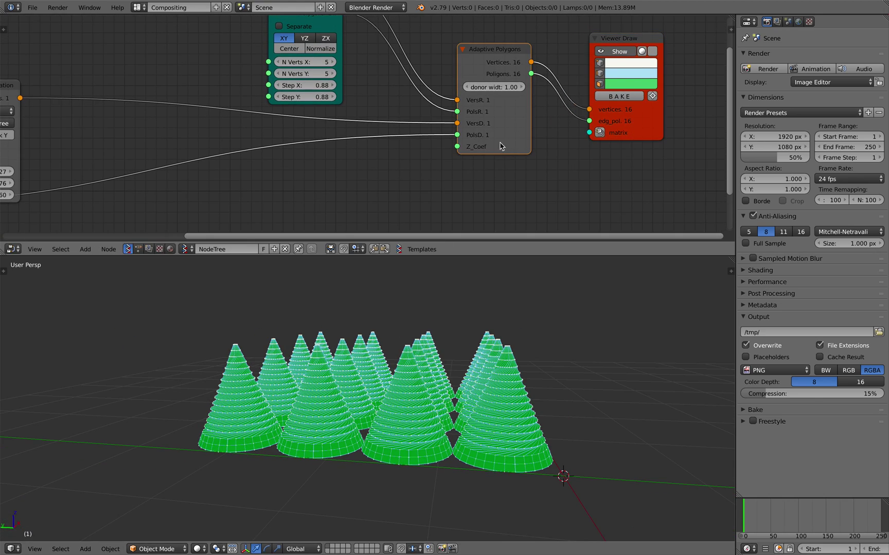
Step: Add a Random Num Gen node in Float mode and connect its value to Adaptive Polygons' Z_Coef input
scroll(493, 144, "up", 3)
middle_click_drag(425, 140, 456, 111)
key("shift+a")
left_click(408, 146)
type("random n")
key("Return")
left_click(370, 134)
middle_click_drag(370, 134, 353, 80)
left_click(415, 118)
left_click_drag(451, 104, 494, 67)
middle_click_drag(459, 298, 428, 306)
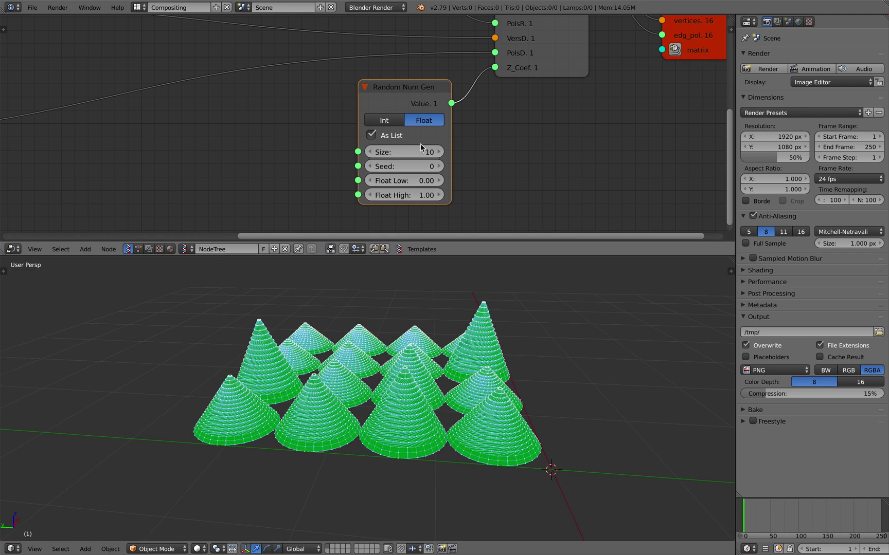
Step: Set the Random Num Gen node's Float Low to 0.32, Float High to 1.99 and size to 25
left_click_drag(410, 181, 392, 181)
middle_click_drag(400, 383, 421, 334)
left_click_drag(406, 195, 418, 181)
scroll(333, 155, "down", 2)
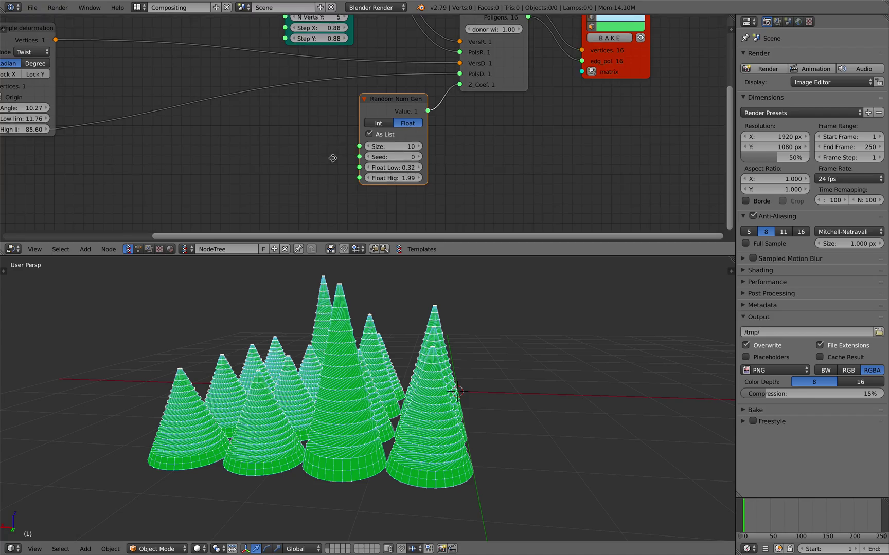
key("Return")
middle_click_drag(474, 377, 395, 383)
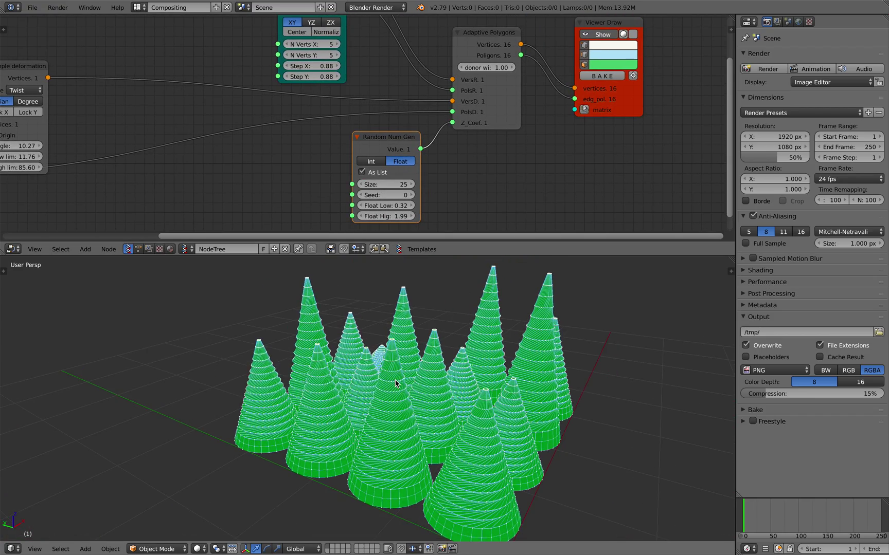
Step: Reposition the Simple deformation node clear of the Cylinder and set its twist angle to 12.25
scroll(219, 159, "down", 1)
middle_click_drag(124, 148, 206, 148)
scroll(154, 126, "up", 1)
middle_click_drag(101, 107, 212, 103)
left_click_drag(217, 73, 283, 47)
scroll(274, 95, "down", 1)
middle_click_drag(274, 95, 315, 113)
left_click_drag(323, 130, 346, 130)
middle_click_drag(452, 328, 468, 386)
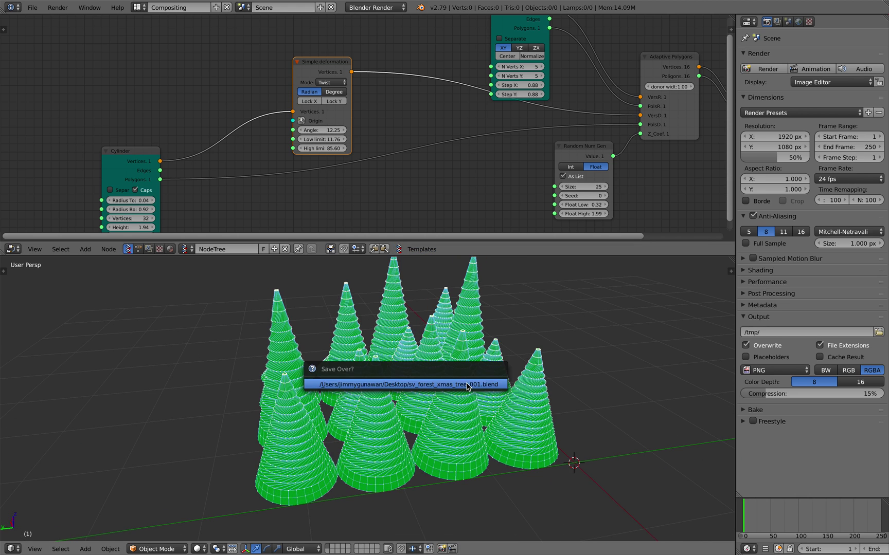
Step: Move the Plane MK2 node up and clear of the Simple deformation node's link
middle_click_drag(284, 172, 290, 153)
middle_click_drag(219, 174, 230, 160)
middle_click_drag(389, 107, 273, 178)
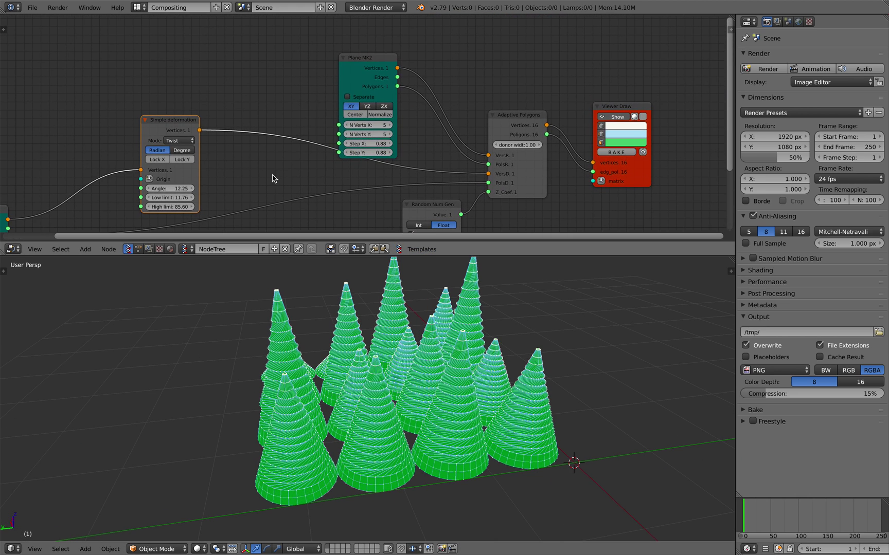
left_click_drag(344, 80, 325, 49)
middle_click_drag(355, 329, 346, 360)
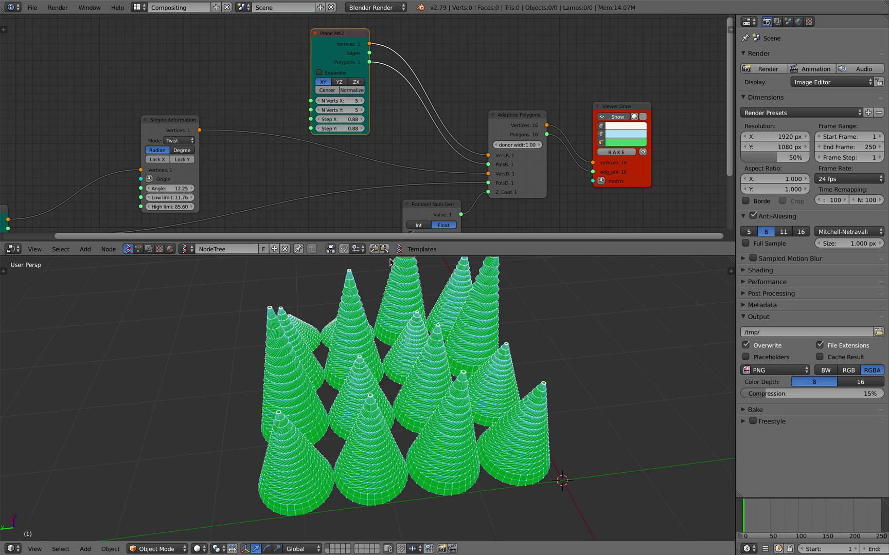
left_click_drag(332, 61, 338, 53)
scroll(338, 91, "up", 2)
middle_click_drag(331, 98, 324, 126)
middle_click_drag(341, 396, 337, 434)
middle_click_drag(410, 404, 380, 324)
Step: Set the Cylinder's bottom radius to 0.69 and its top radius to -0.02
middle_click_drag(209, 172, 503, 43)
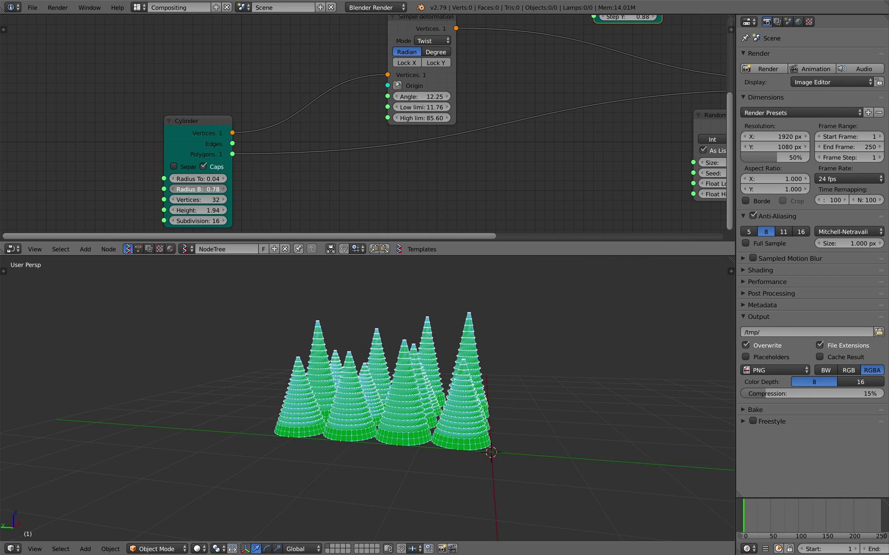
scroll(210, 150, "up", 2)
mouse_move(209, 148)
left_mouse_down()
mouse_move(185, 142)
mouse_move(203, 143)
left_mouse_up()
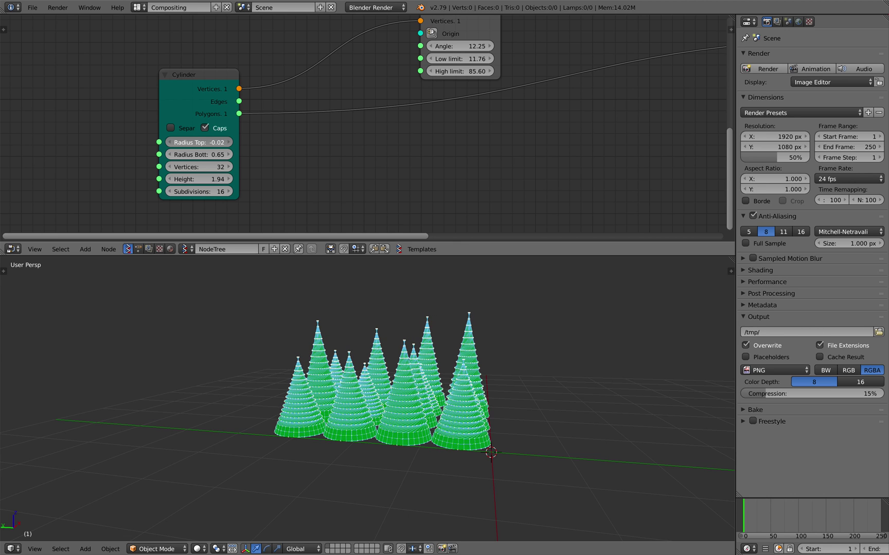
scroll(355, 334, "up", 5)
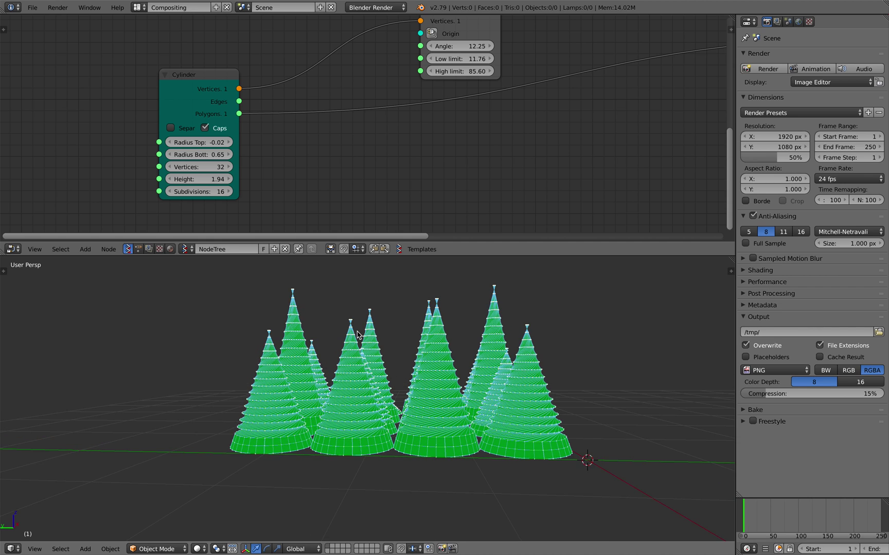
scroll(355, 330, "up", 3)
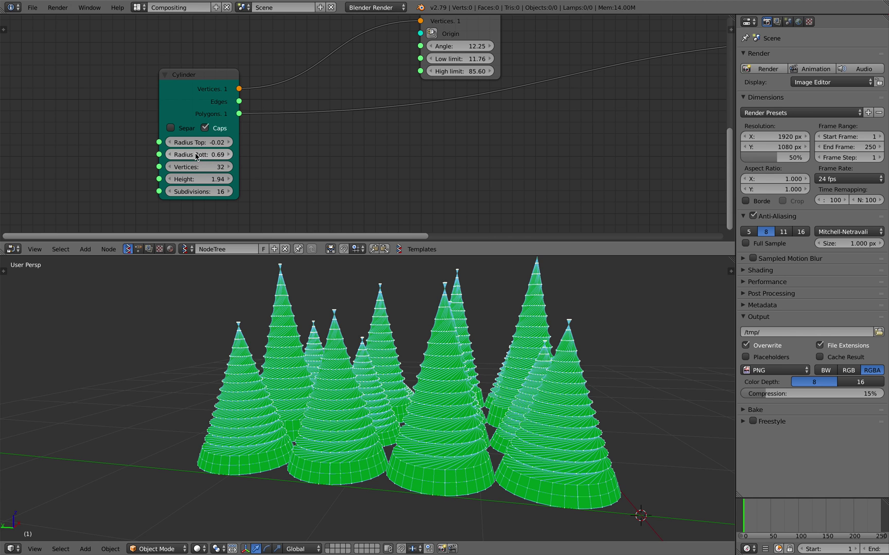
Step: Shift the Cylinder node slightly away from the deformation node and save the file over its existing version
left_click_drag(191, 123, 170, 123)
middle_click_drag(443, 147, 267, 140)
scroll(269, 140, "down", 1)
middle_click_drag(457, 108, 293, 134)
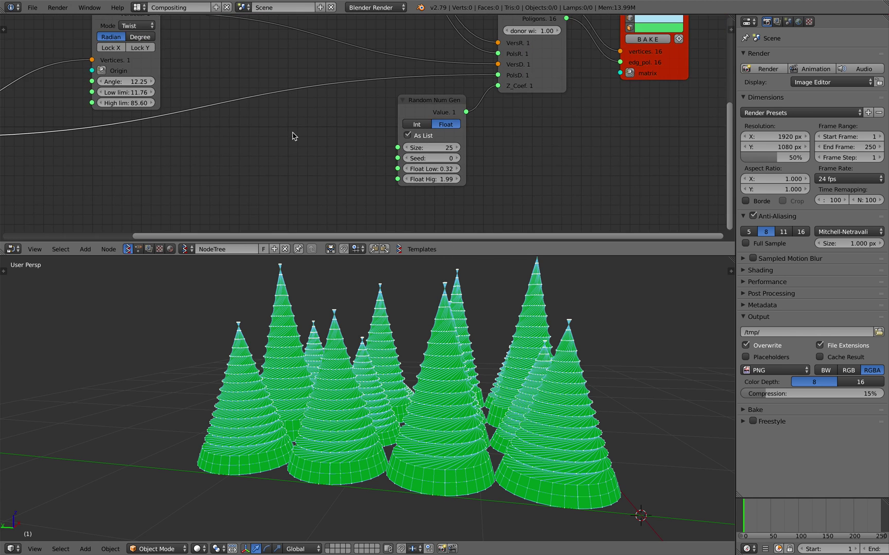
middle_click_drag(393, 119, 253, 149)
key("ctrl+s")
left_click(254, 148)
Step: Spread the Viewer Draw and Adaptive Polygons nodes apart and set the donor width to 1.01
middle_click_drag(350, 134, 253, 162)
left_click_drag(443, 127, 515, 116)
left_click_drag(313, 125, 323, 125)
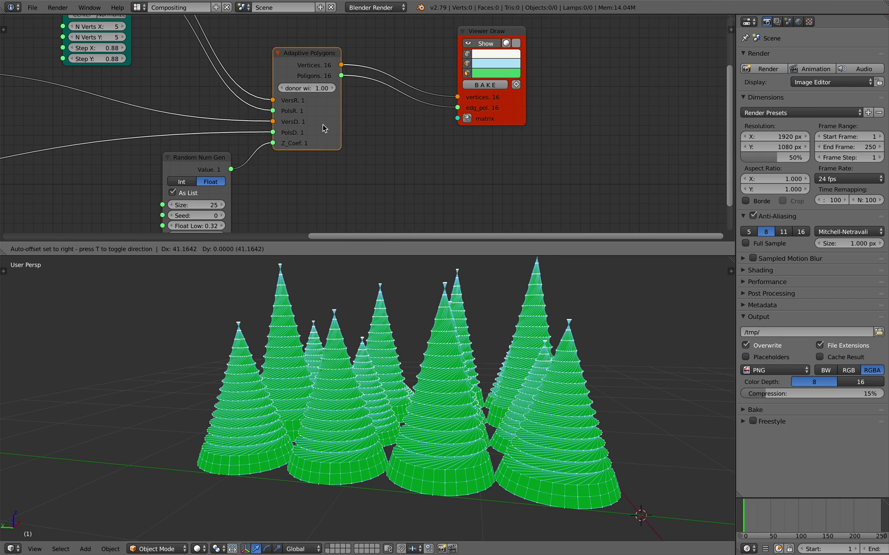
middle_click_drag(290, 141, 303, 171)
middle_click_drag(318, 124, 356, 136)
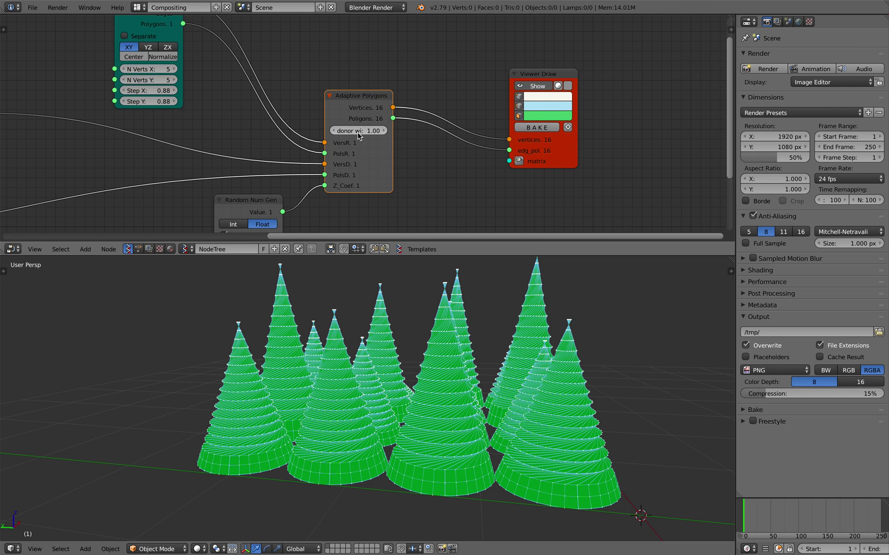
mouse_move(358, 131)
left_mouse_down()
mouse_move(341, 131)
mouse_move(357, 131)
left_mouse_up()
Step: Move the Plane MK2 node higher and set its Step X to 1.34 and Step Y to 1.32
middle_click_drag(375, 107, 414, 155)
middle_click_drag(226, 92, 319, 148)
left_click_drag(267, 123, 261, 102)
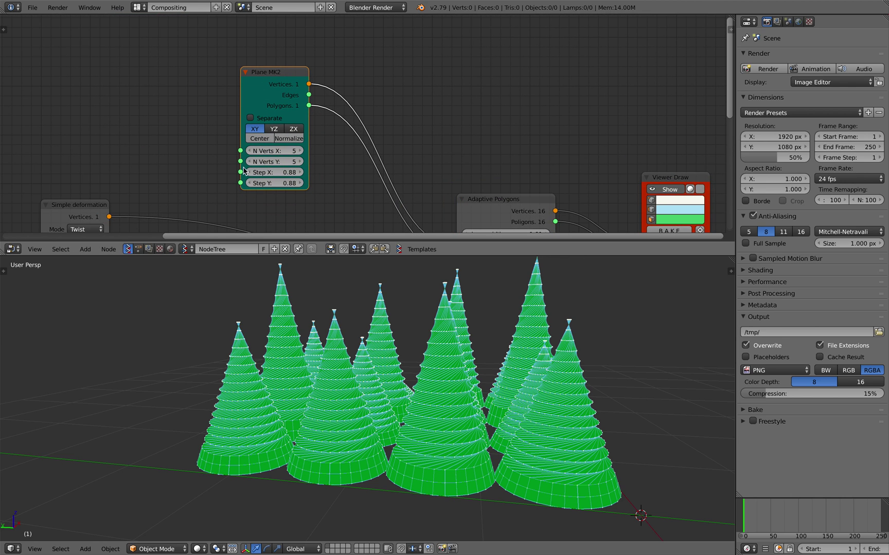
left_click_drag(271, 90, 259, 74)
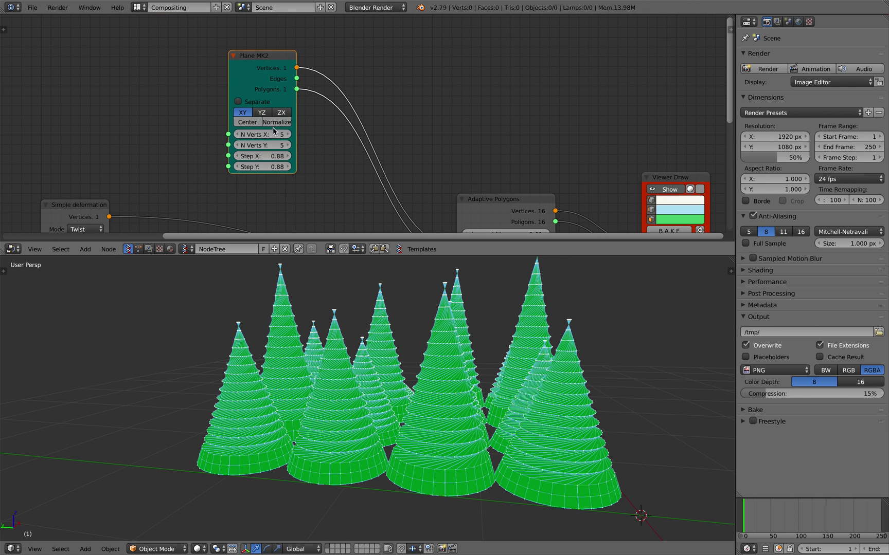
left_click_drag(262, 155, 280, 167)
middle_click_drag(430, 327, 385, 385)
Step: Move the Plane MK2 node out of the way and add a Bricks grid node beside it
scroll(323, 163, "down", 3)
middle_click_drag(314, 148, 279, 163)
left_click_drag(244, 108, 184, 78)
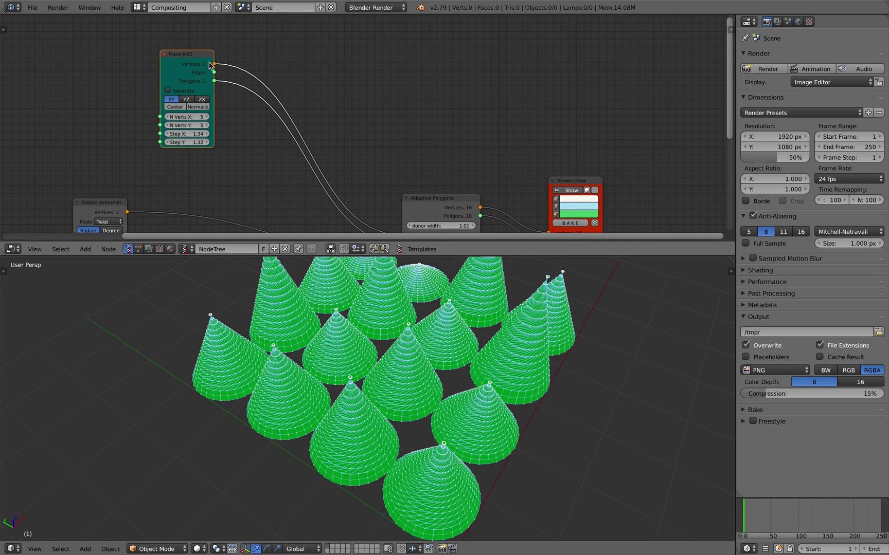
middle_click_drag(216, 67, 209, 68)
middle_click_drag(315, 74, 276, 74)
key("ctrl+space")
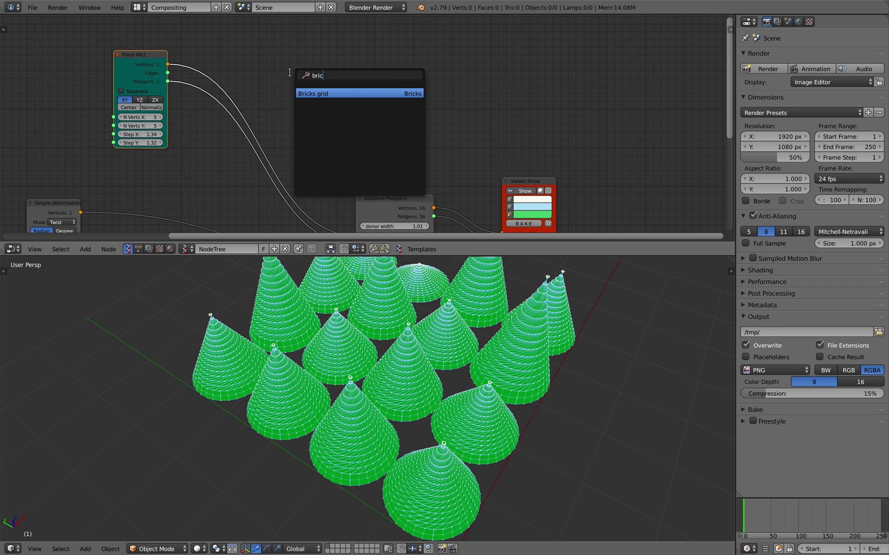
key("Return")
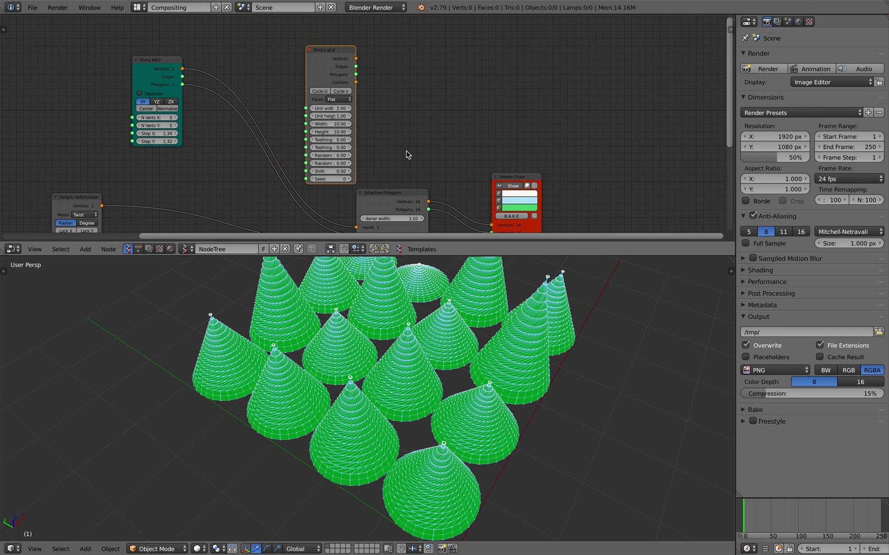
Step: Connect the Bricks grid's vertices and polygons to Adaptive Polygons' VersR and PolsR in place of the Plane's, removing the stray Plane link
left_click_drag(443, 158, 474, 82)
middle_click_drag(368, 79, 348, 112)
scroll(348, 112, "up", 2)
left_click_drag(302, 84, 209, 44)
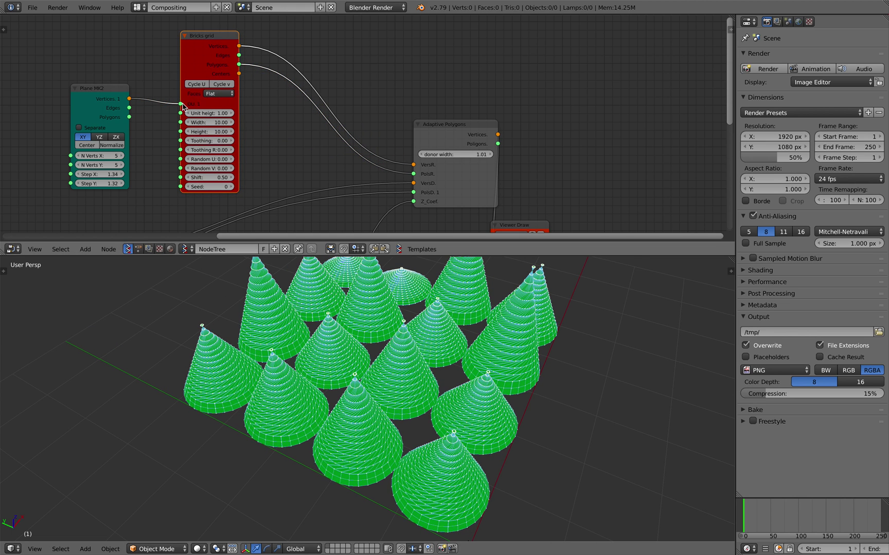
left_click_drag(193, 78, 204, 64)
scroll(342, 305, "down", 2)
middle_click_drag(380, 360, 371, 401)
middle_click_drag(372, 205, 370, 168)
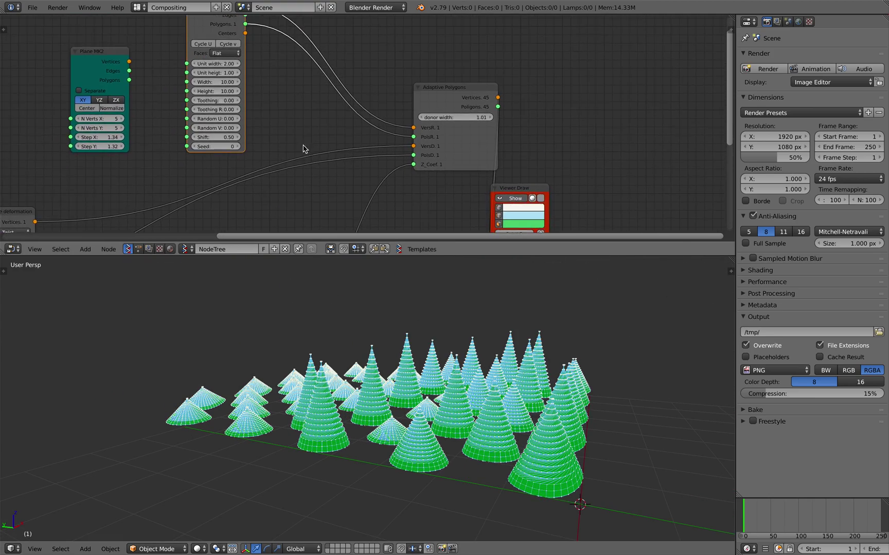
Step: Add a List Length node and feed it the Bricks grid's polygons
scroll(303, 146, "up", 2)
middle_click_drag(280, 106, 294, 132)
scroll(262, 98, "up", 1)
middle_click_drag(240, 58, 209, 126)
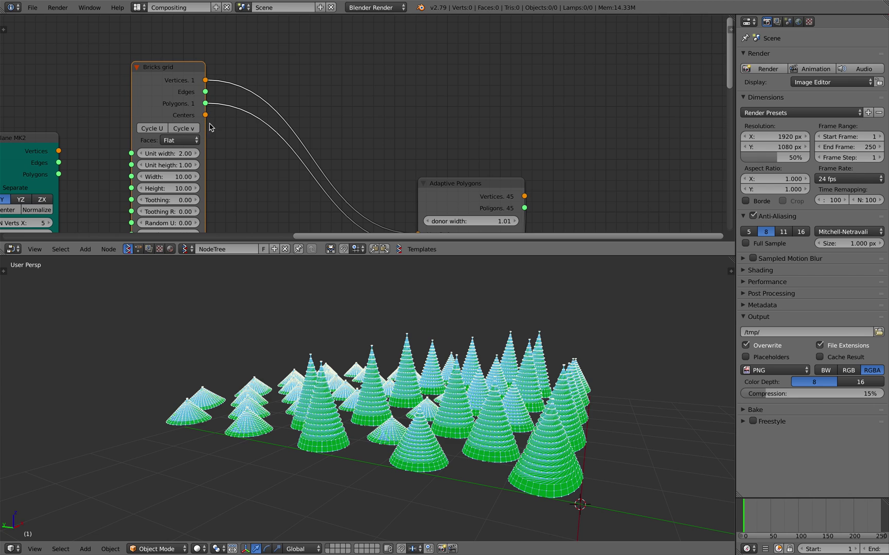
key("shift+a")
left_click(320, 85)
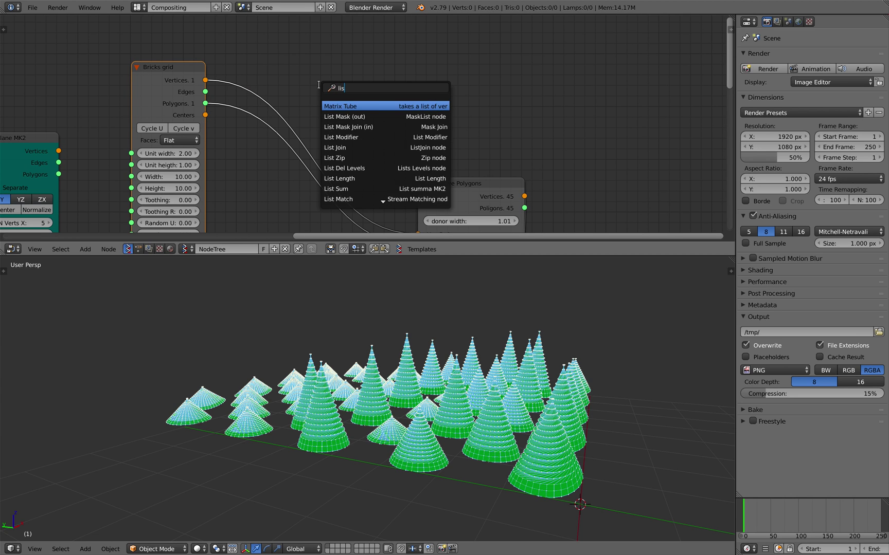
key("Return")
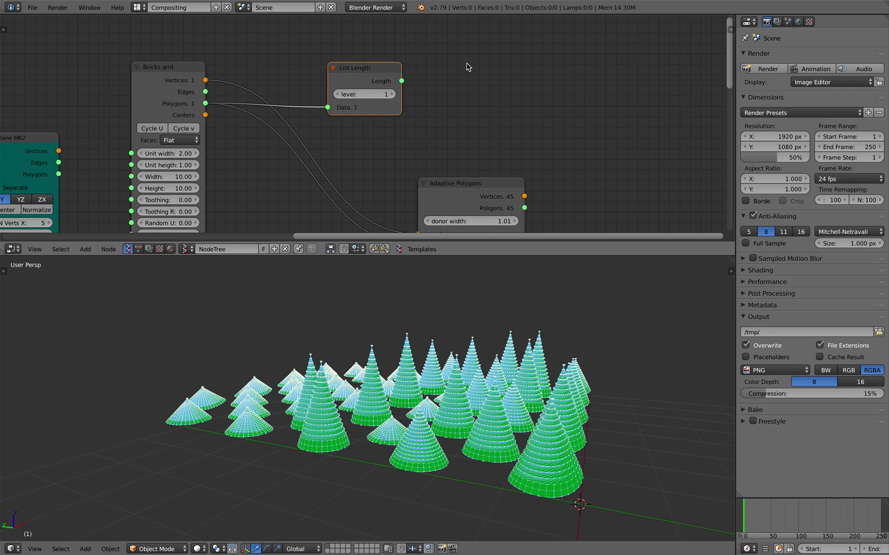
Step: Connect a Stethoscope MK2 node to the List Length output and read the polygon count in the node editor
right_click(396, 72, "shift")
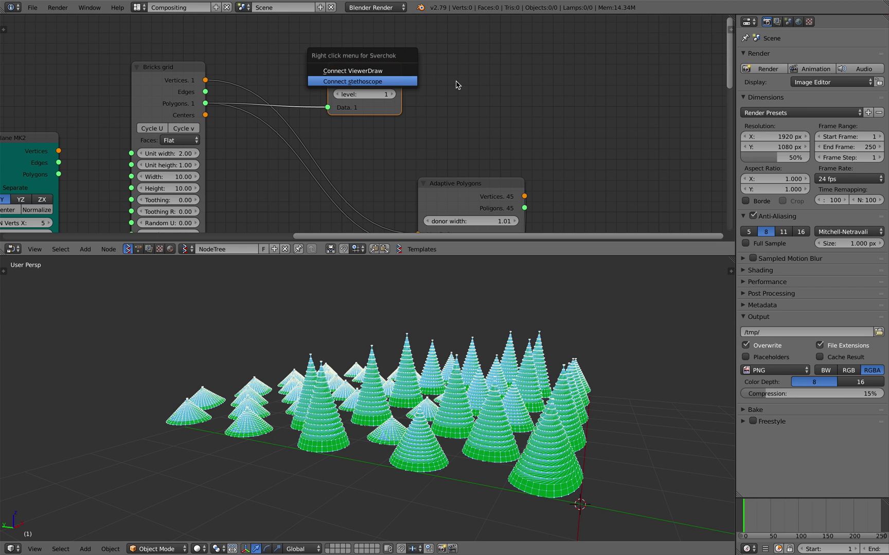
key("Return")
left_click(473, 65)
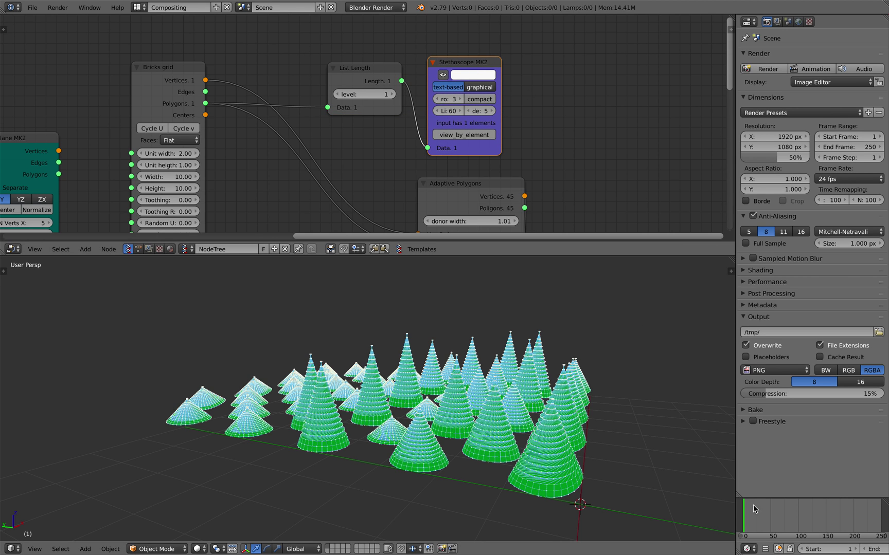
scroll(689, 329, "down", 3)
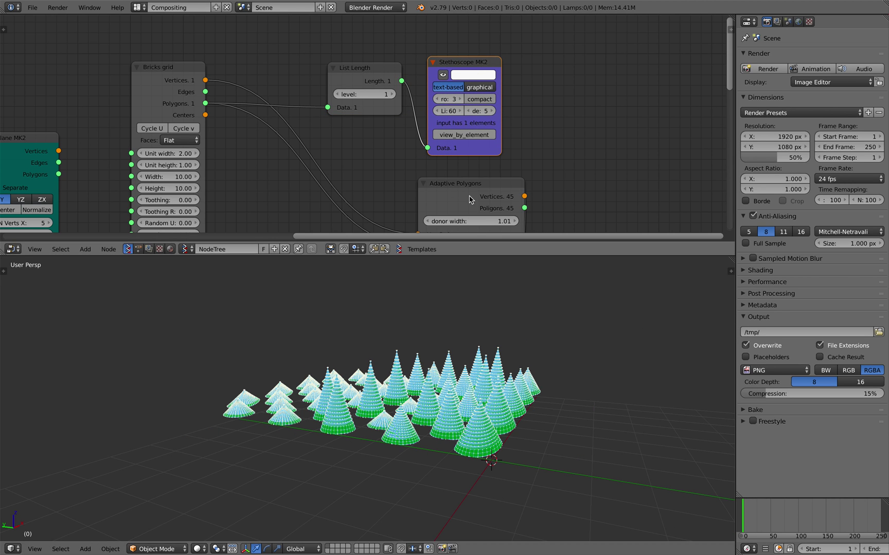
scroll(340, 167, "down", 14)
scroll(308, 175, "up", 6)
middle_click_drag(282, 198, 370, 158)
scroll(370, 158, "up", 5)
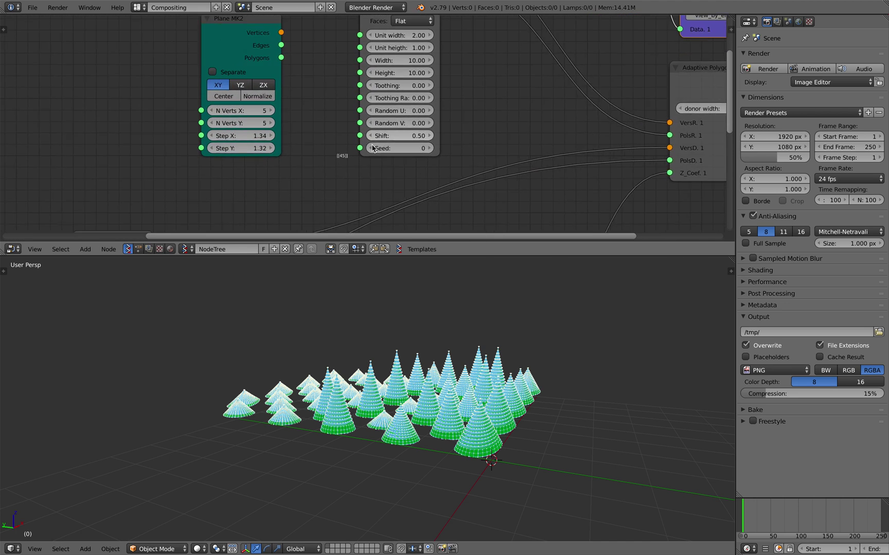
Step: Set the Random Num Gen node's size to 45 to match the Bricks grid's polygon count
scroll(334, 181, "down", 7)
middle_click_drag(462, 185, 350, 23)
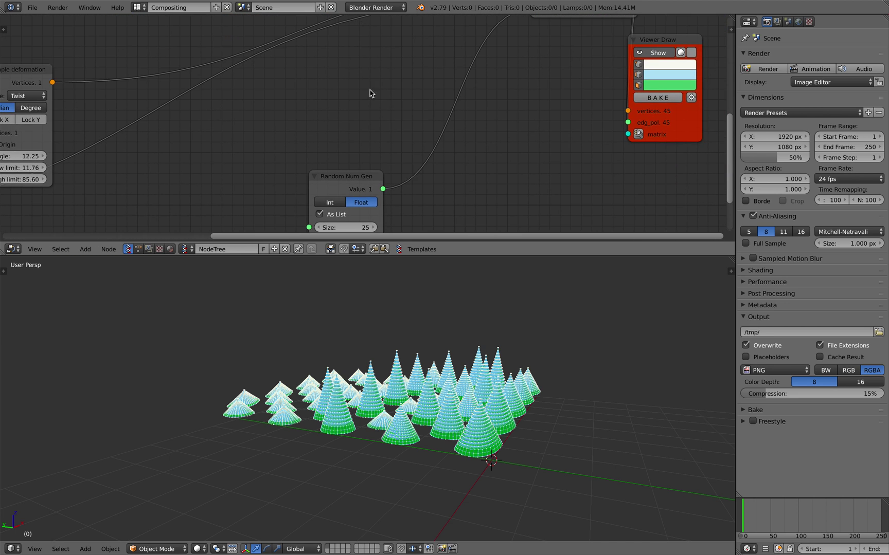
scroll(396, 118, "down", 3)
middle_click_drag(379, 161, 376, 102)
scroll(359, 149, "up", 2)
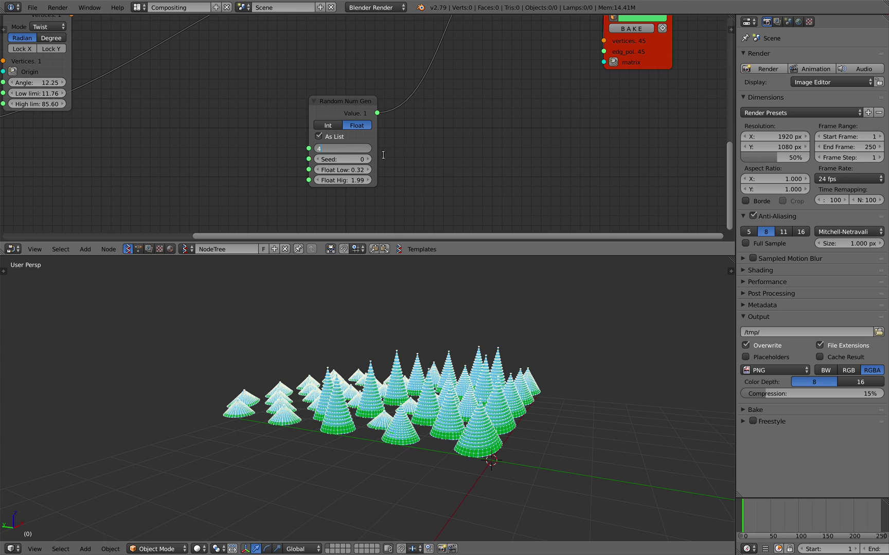
key("Return")
scroll(458, 366, "up", 6)
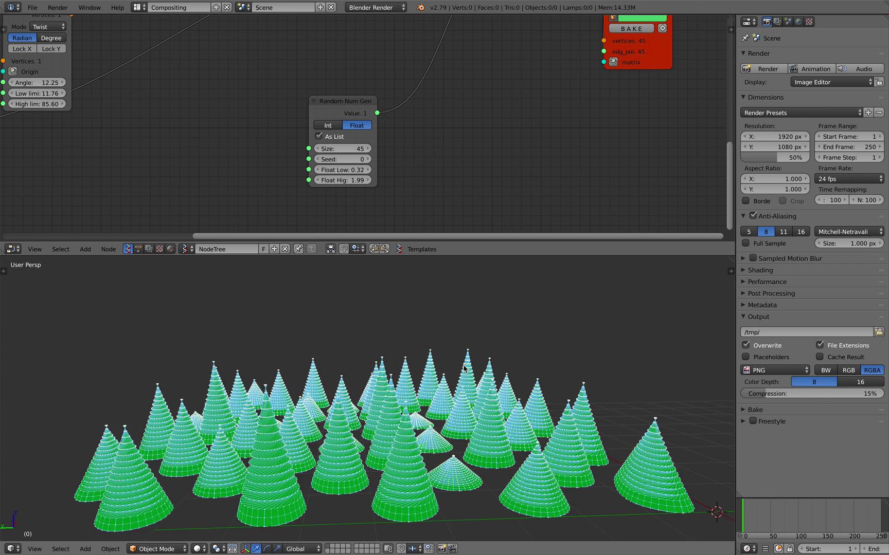
Step: Set the Random Num Gen node's float range to a low of 0.6 and a high of 2.5
scroll(453, 366, "down", 3)
middle_click_drag(365, 169, 362, 167)
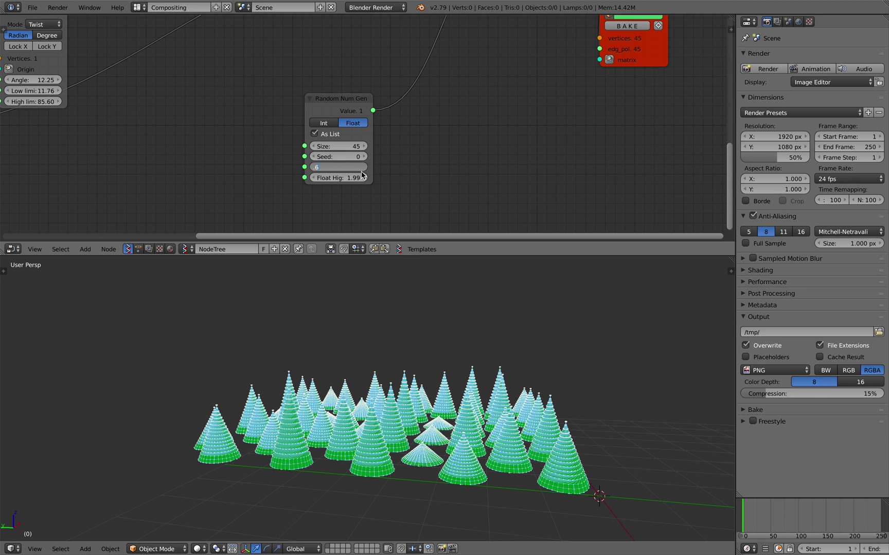
key("Return")
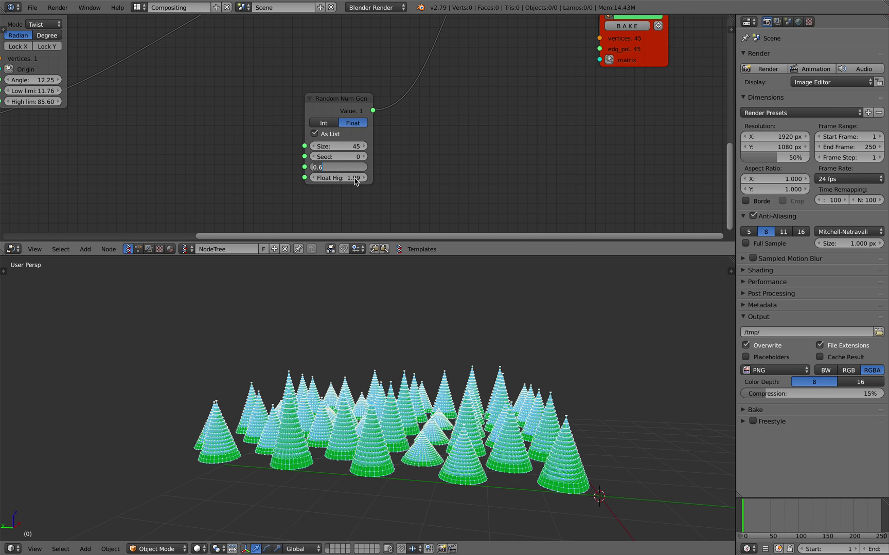
left_click(350, 180)
type("2.5")
key("Return")
Step: Raise the Random Num Gen node's lower float limit to 0.80
scroll(448, 324, "up", 2)
middle_click_drag(409, 340, 412, 340)
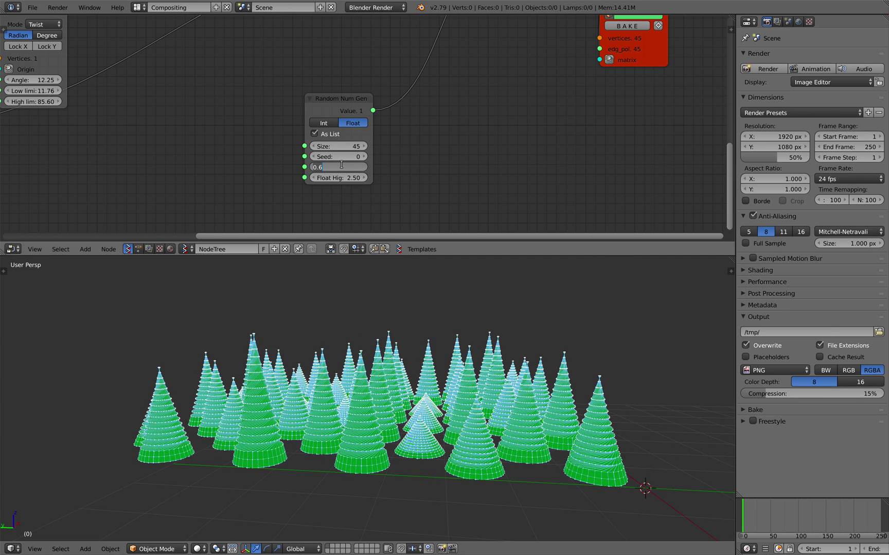
key("Return")
Step: Examine the tree forest from above, from the side and up close, checking the layout, heights and twisted cone shapes
middle_click_drag(515, 346, 396, 471)
scroll(397, 465, "up", 2)
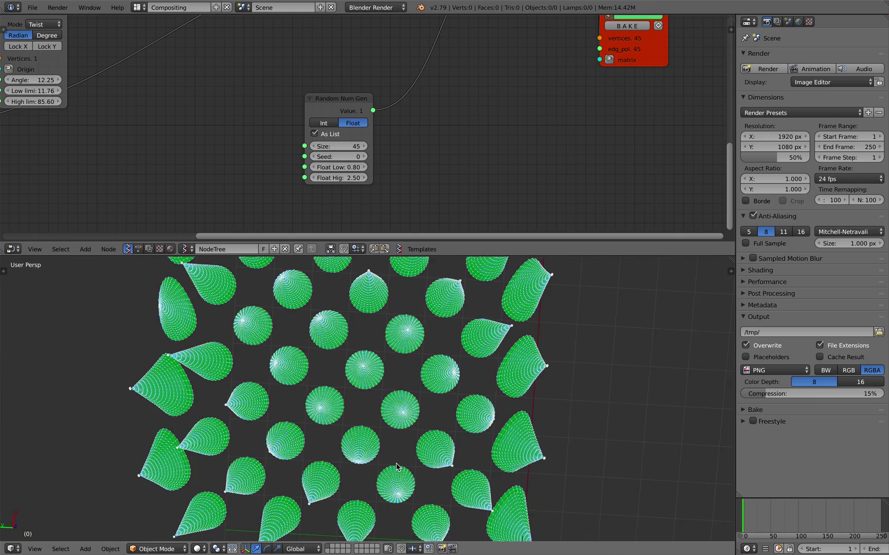
middle_click_drag(401, 461, 430, 417)
middle_click_drag(378, 427, 369, 388)
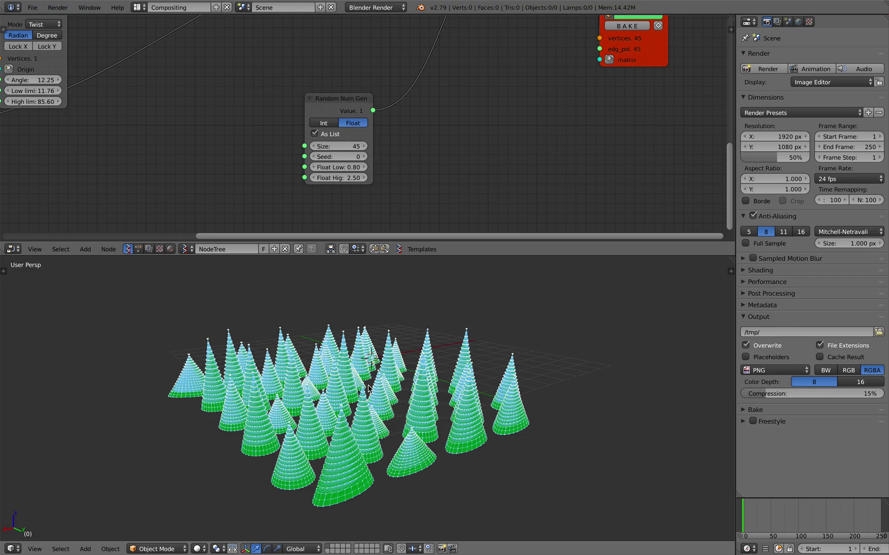
middle_click_drag(367, 373, 332, 373)
scroll(386, 363, "up", 5)
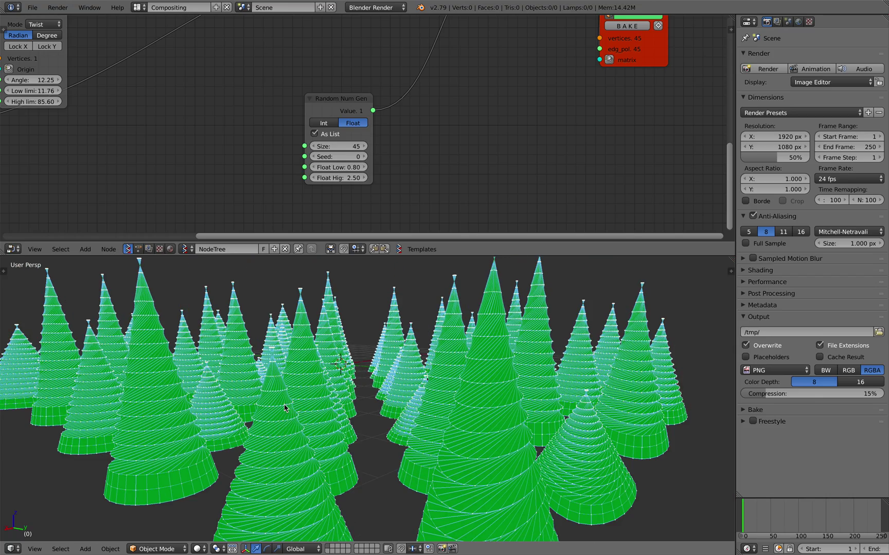
middle_click_drag(285, 405, 285, 414)
middle_click_drag(260, 460, 294, 437)
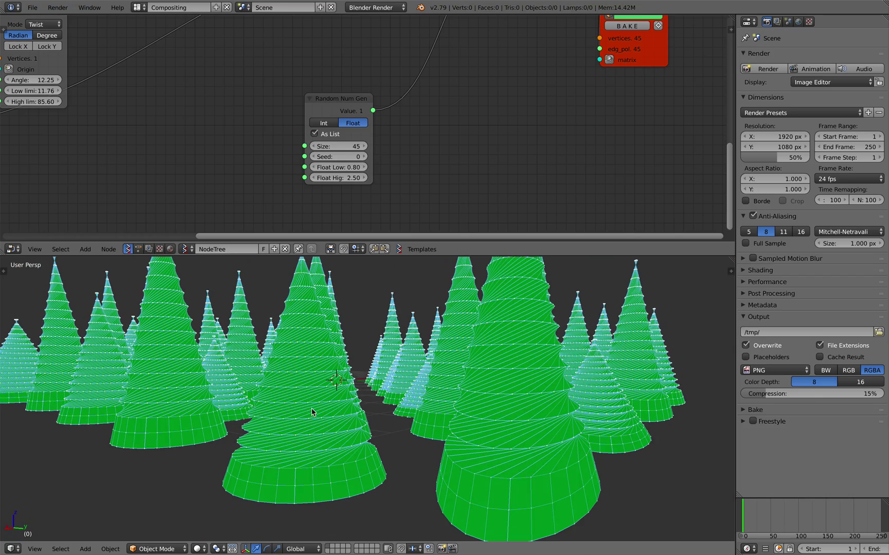
scroll(327, 341, "down", 4)
middle_click_drag(328, 347, 469, 381)
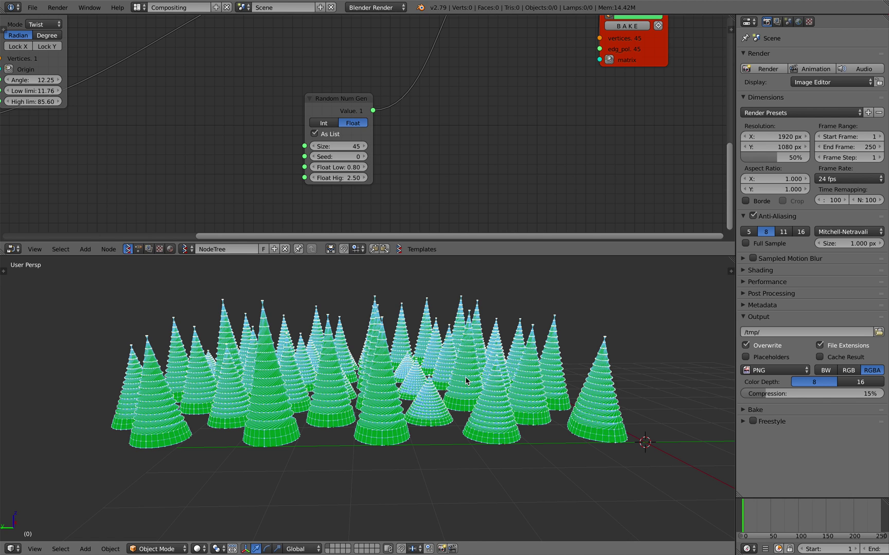
middle_click_drag(381, 87, 585, 88)
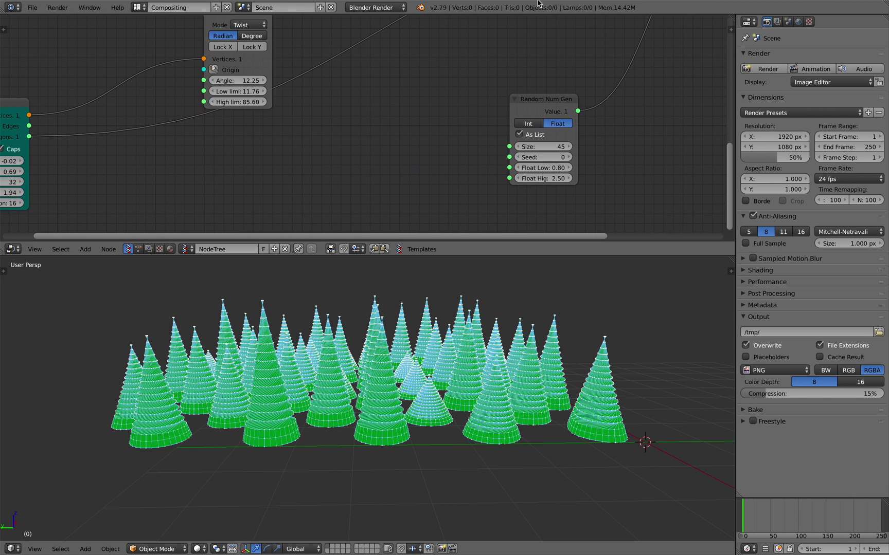